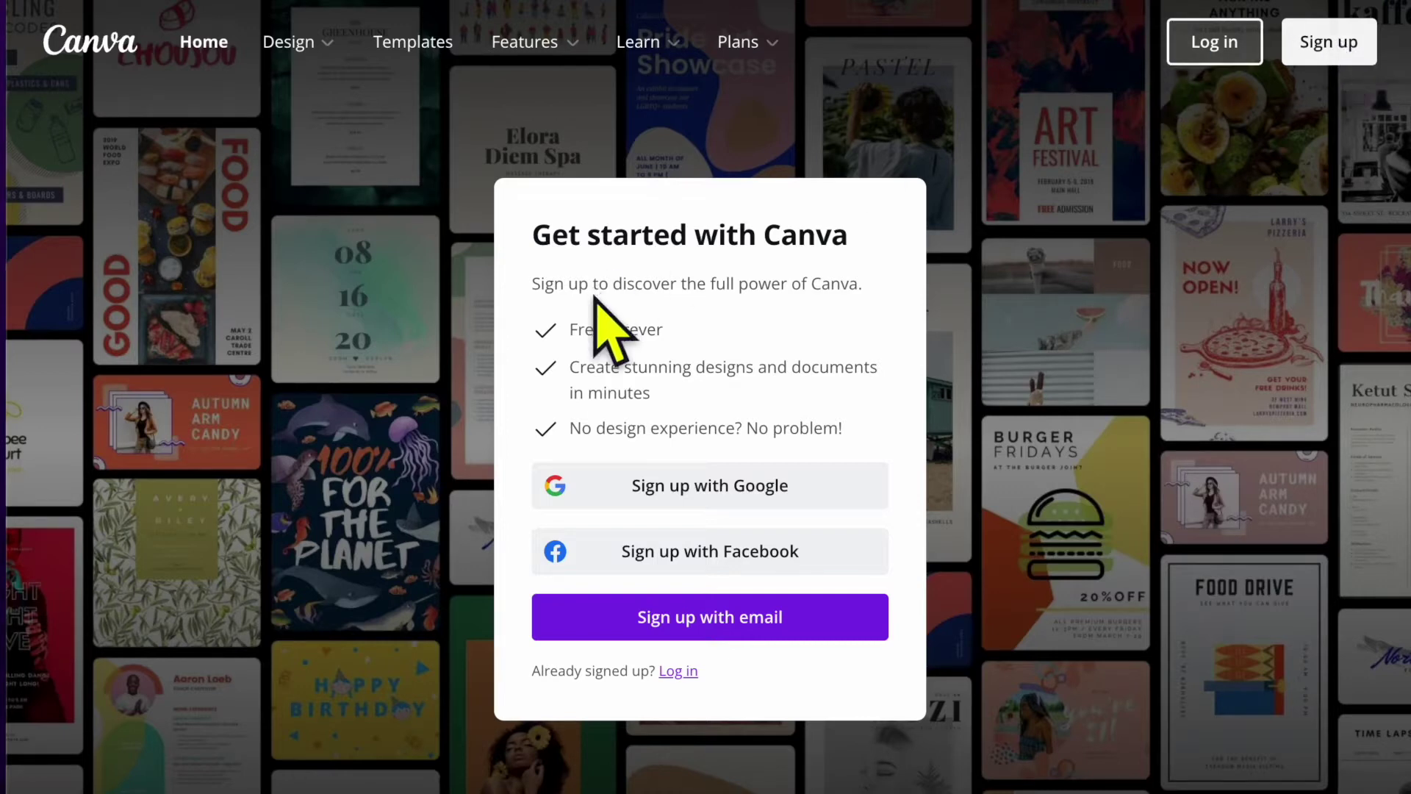
Choose 'Sign up with Google' on the Canva sign-up dialog.
{"action": "left_click", "coordinate": [723, 499]}
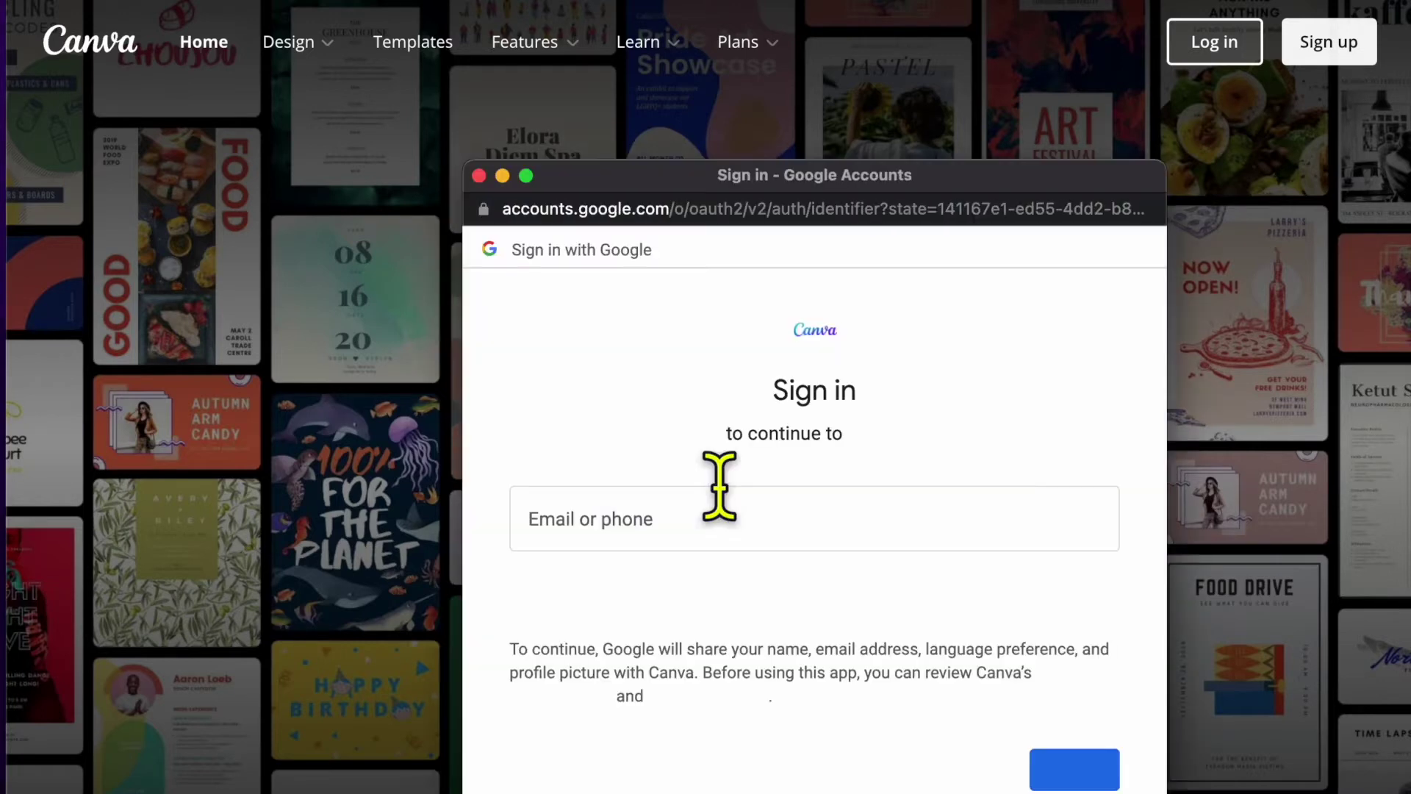
Enter the Google account's e-mail and password to finish signing in to Canva.
{"action": "left_click", "coordinate": [649, 518]}
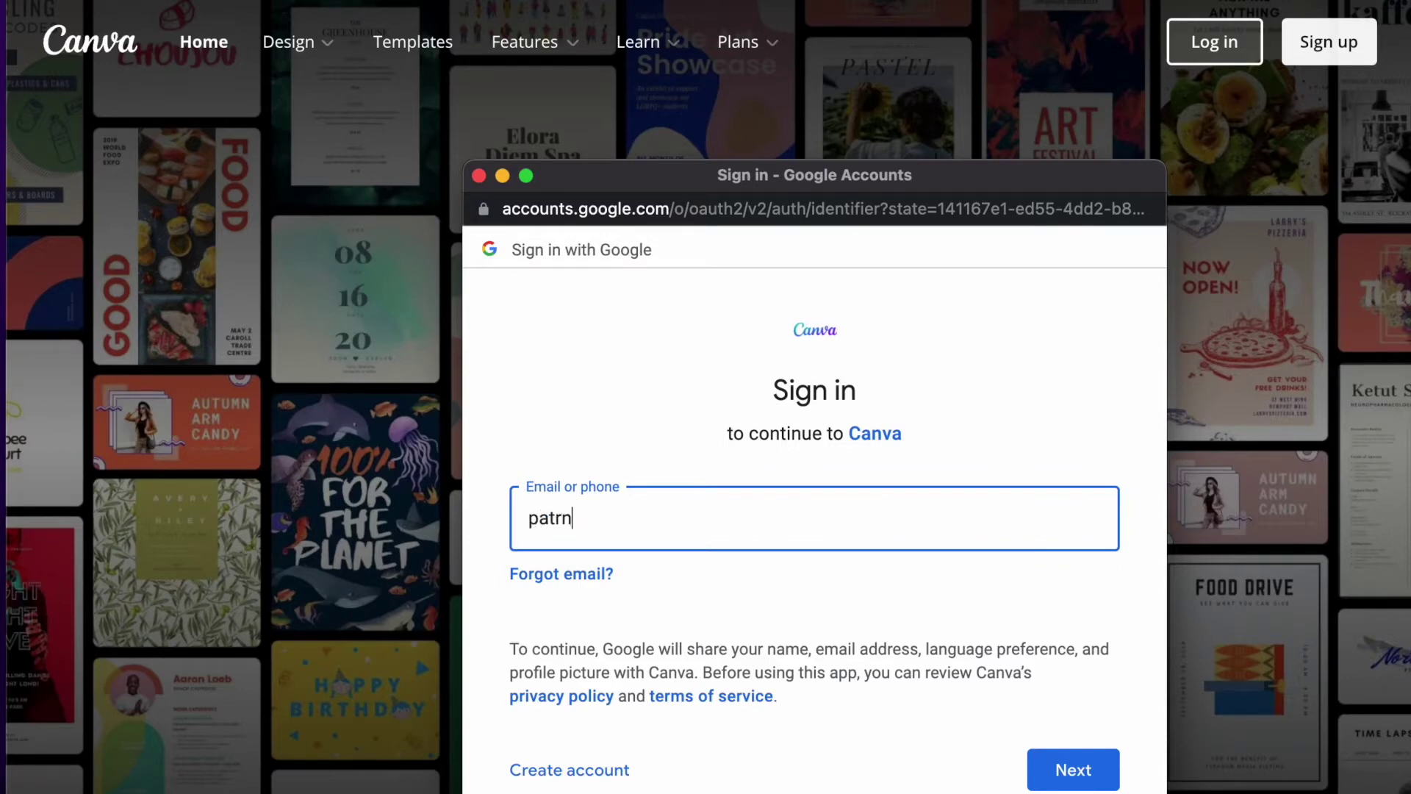
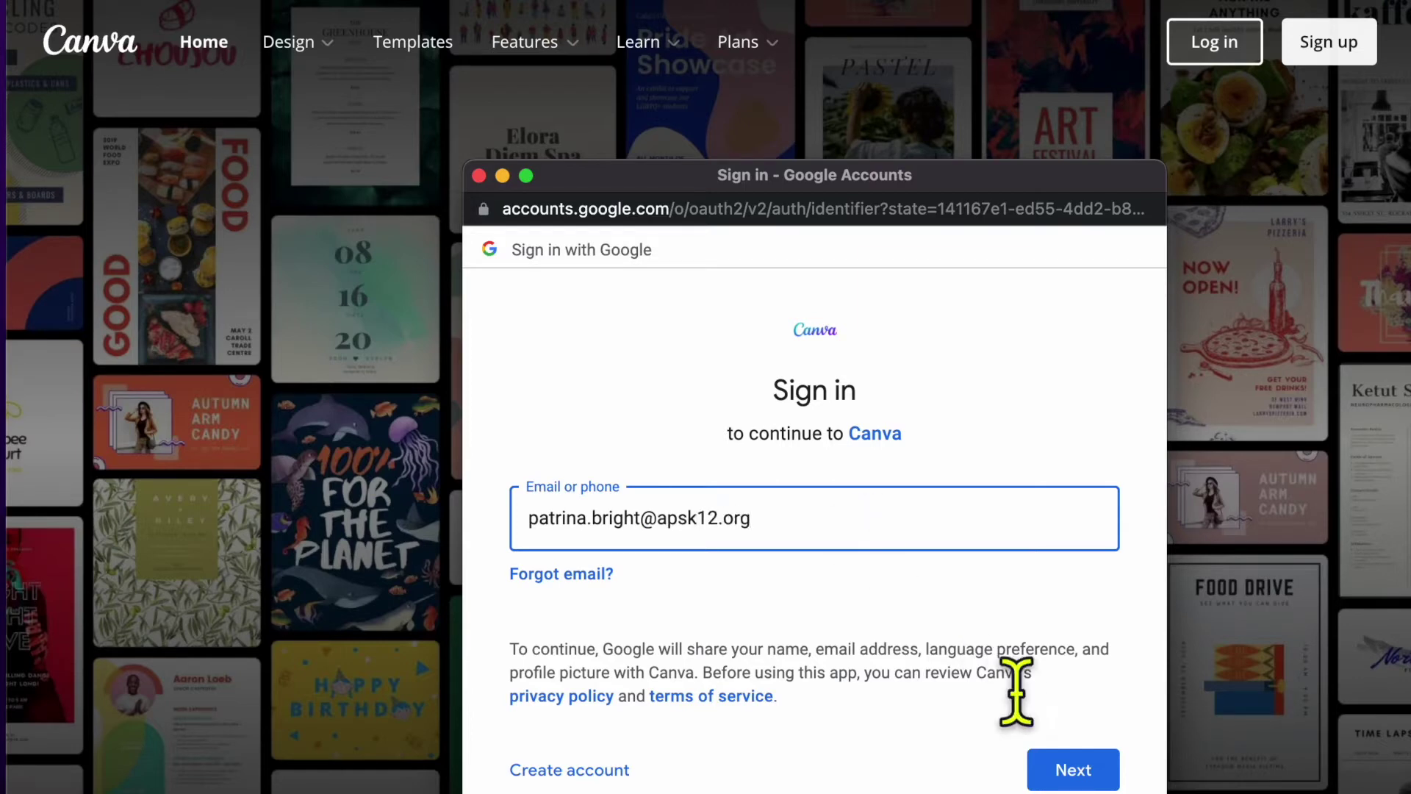
{"action": "left_click", "coordinate": [1066, 771]}
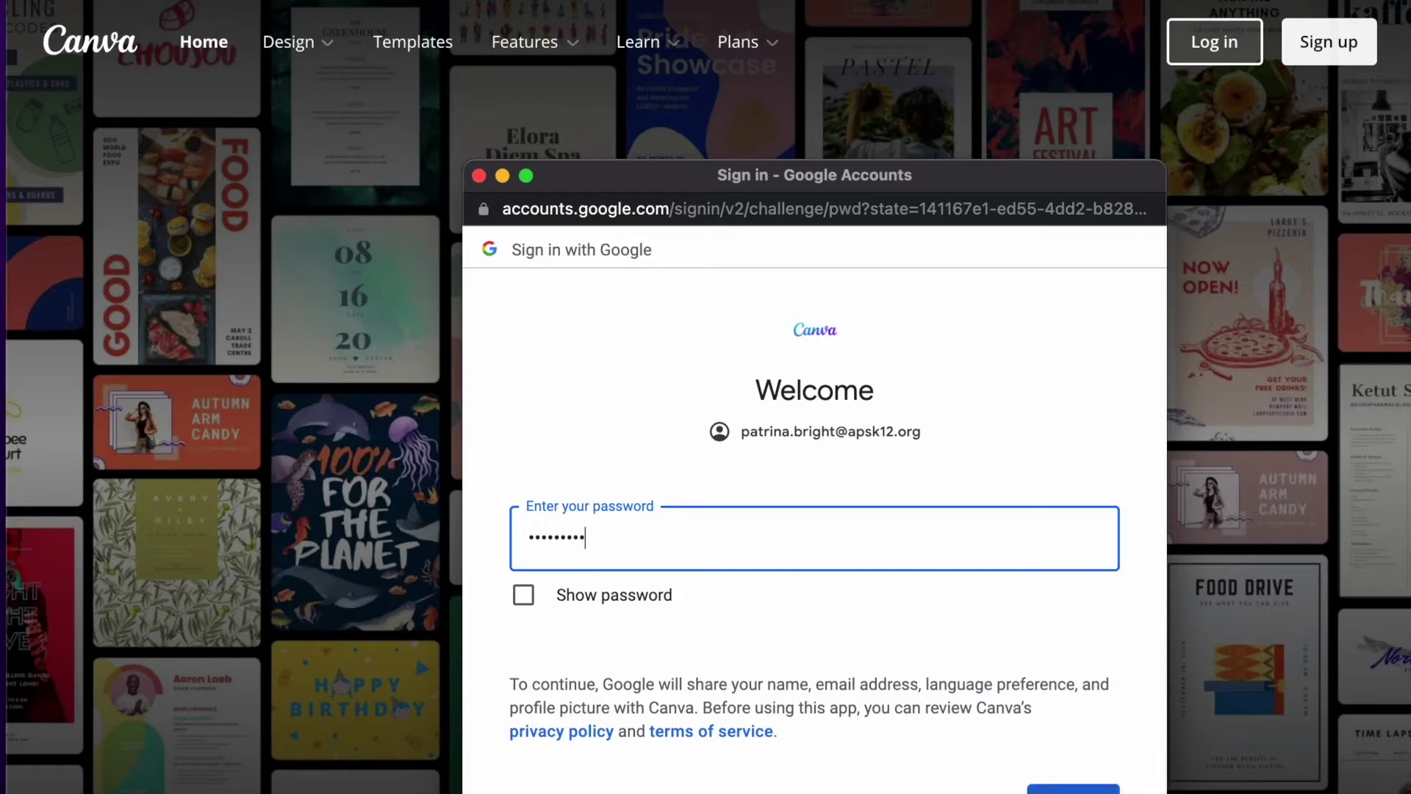
{"action": "key", "text": "Return"}
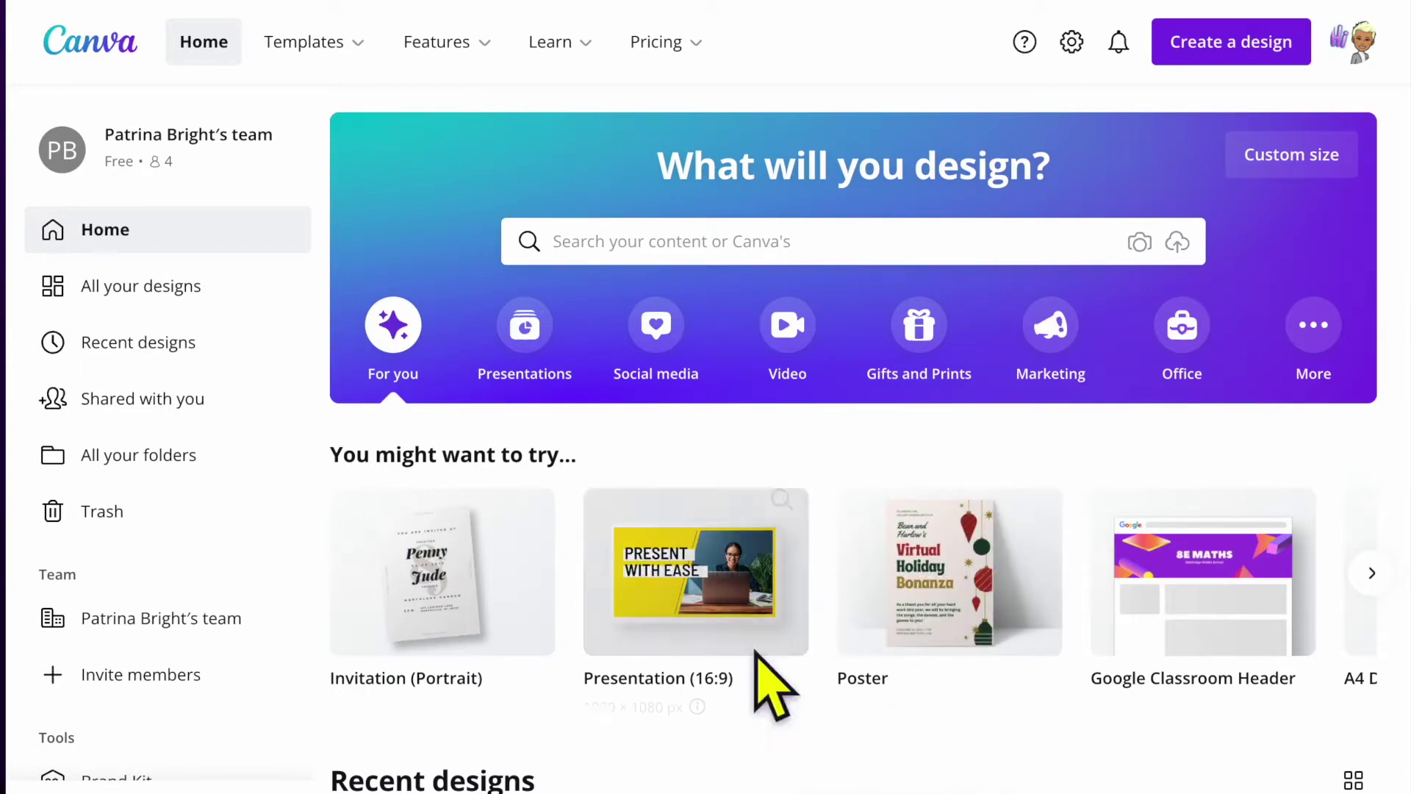
Create a blank Presentation (16:9) from the Presentations category.
{"action": "left_click", "coordinate": [526, 353]}
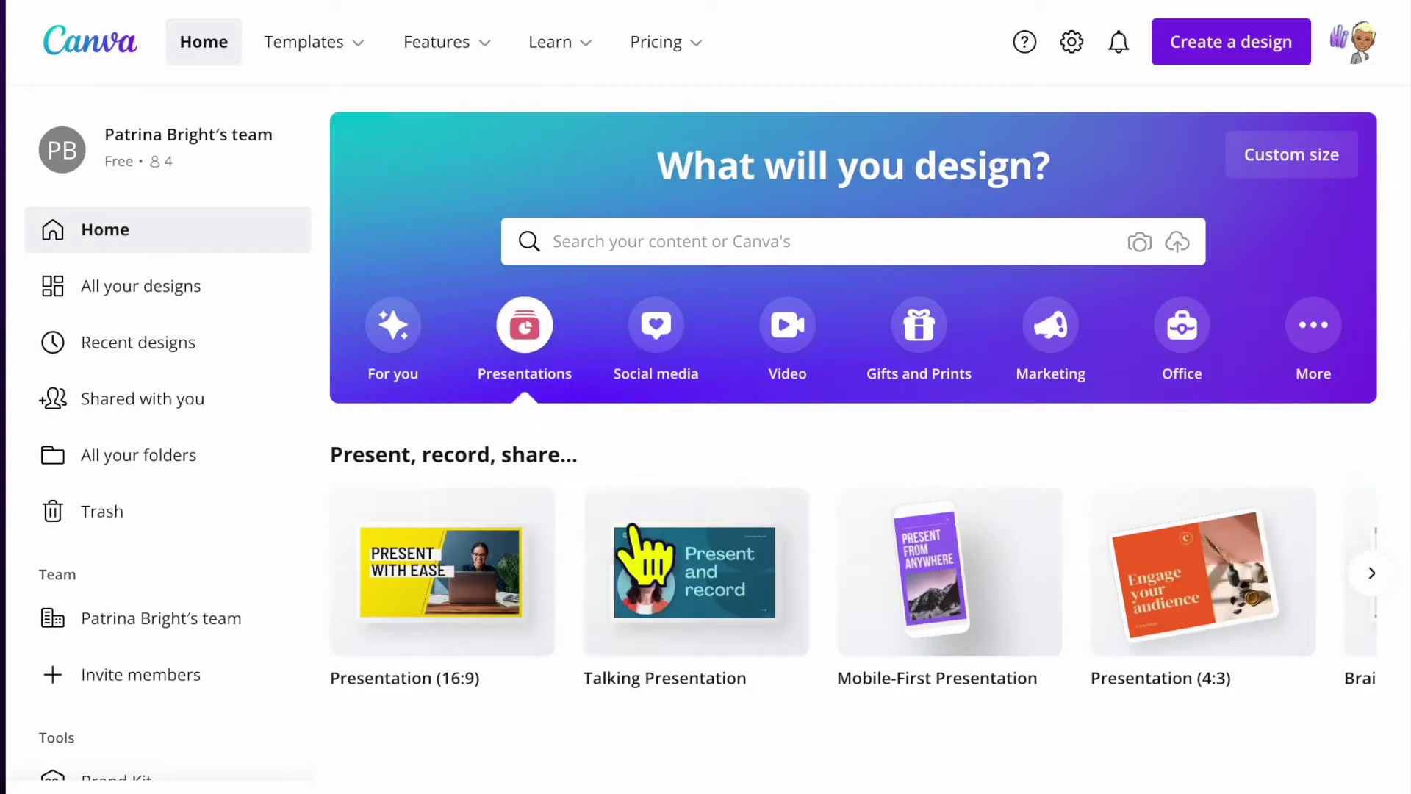
{"action": "mouse_move", "coordinate": [452, 570]}
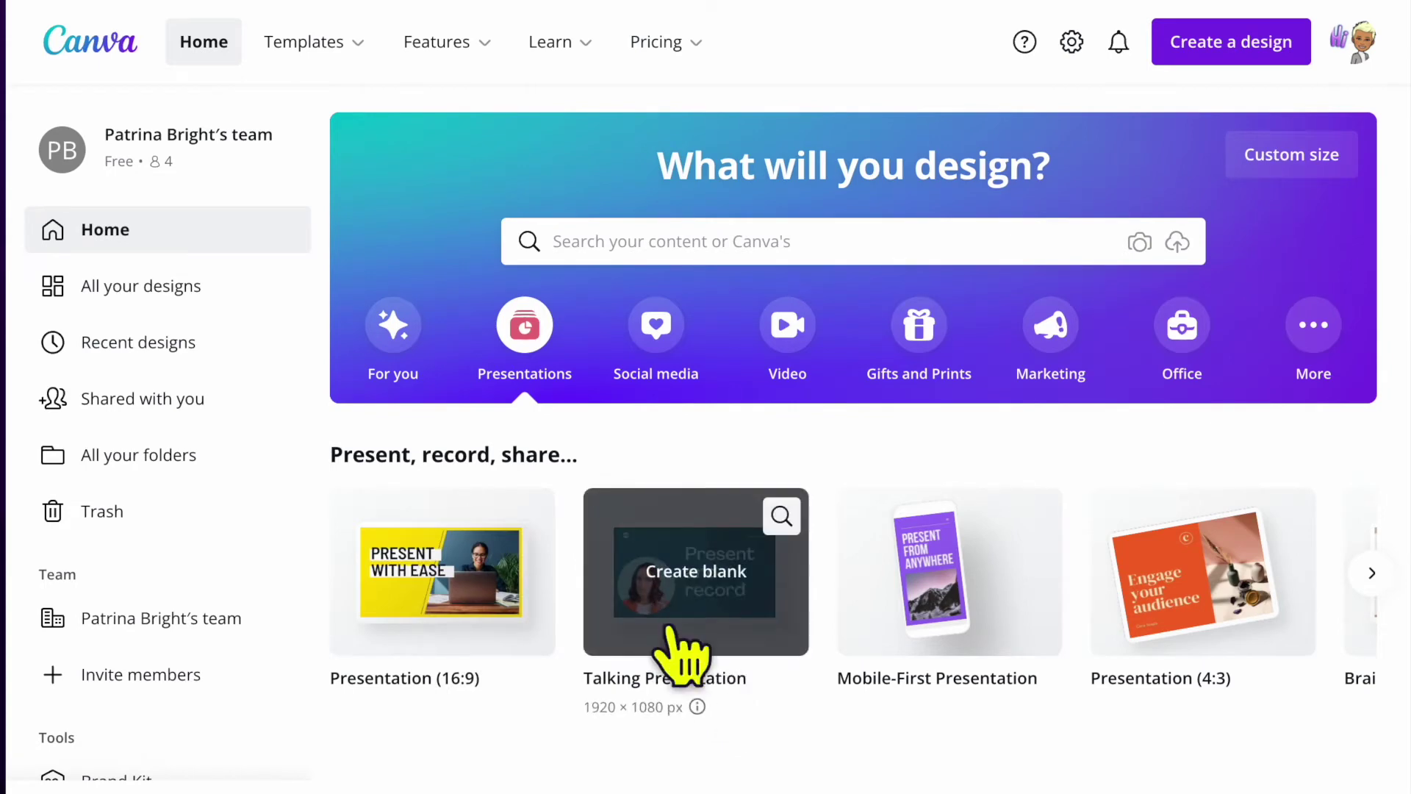
{"action": "mouse_move", "coordinate": [388, 576]}
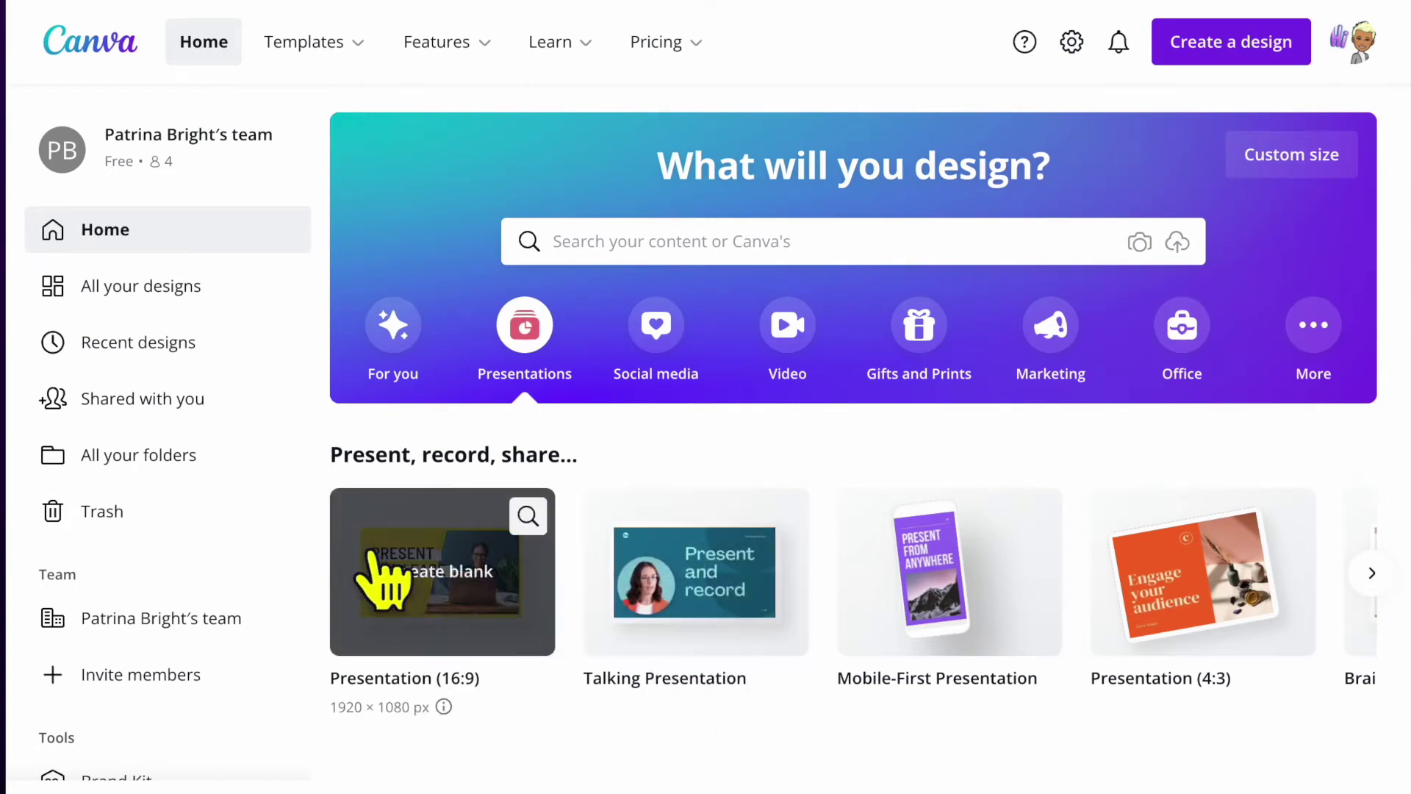
{"action": "left_click", "coordinate": [450, 562]}
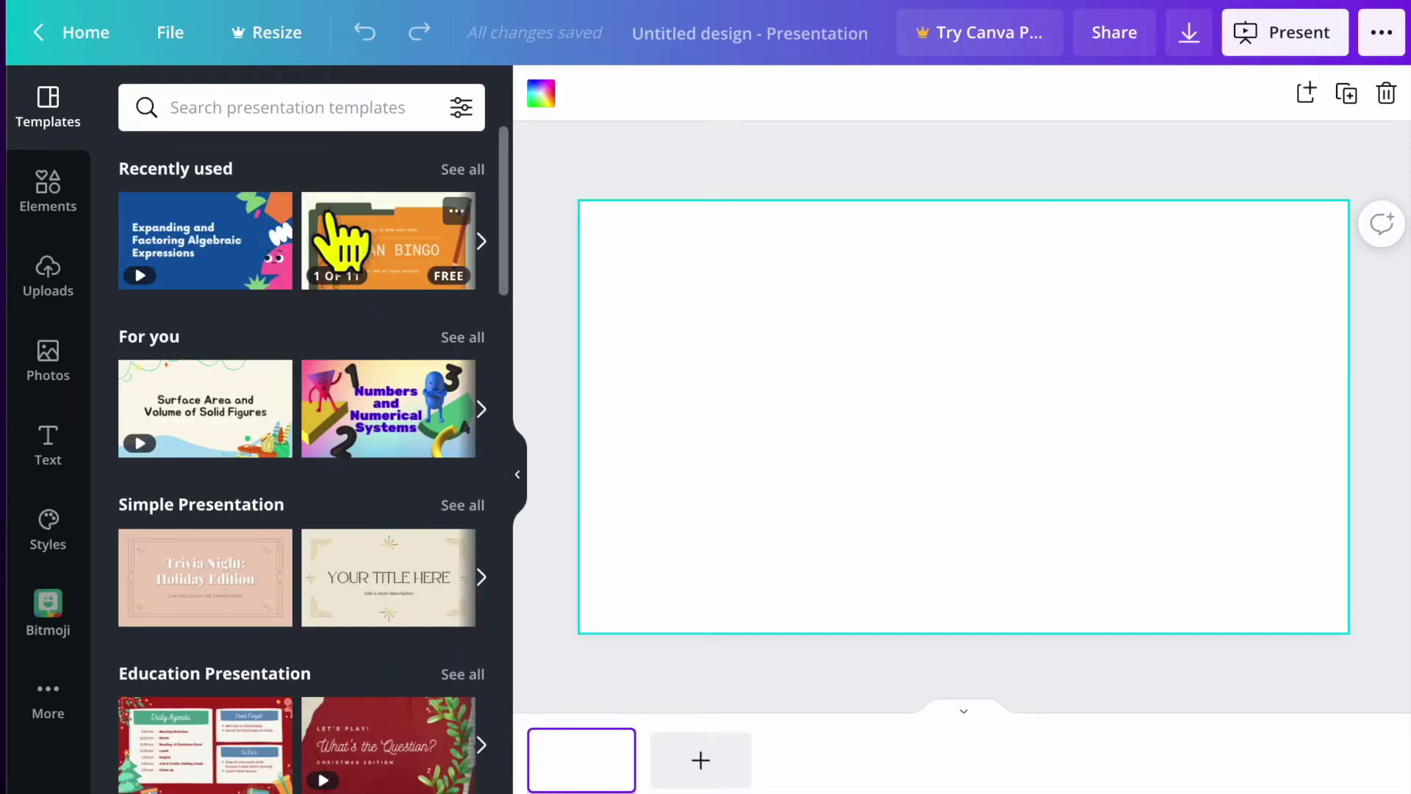
List all Simple Presentation templates in the Templates panel.
{"action": "mouse_move", "coordinate": [507, 269]}
{"action": "left_mouse_down"}
{"action": "mouse_move", "coordinate": [488, 617]}
{"action": "mouse_move", "coordinate": [507, 337]}
{"action": "mouse_move", "coordinate": [530, 276]}
{"action": "left_mouse_up"}
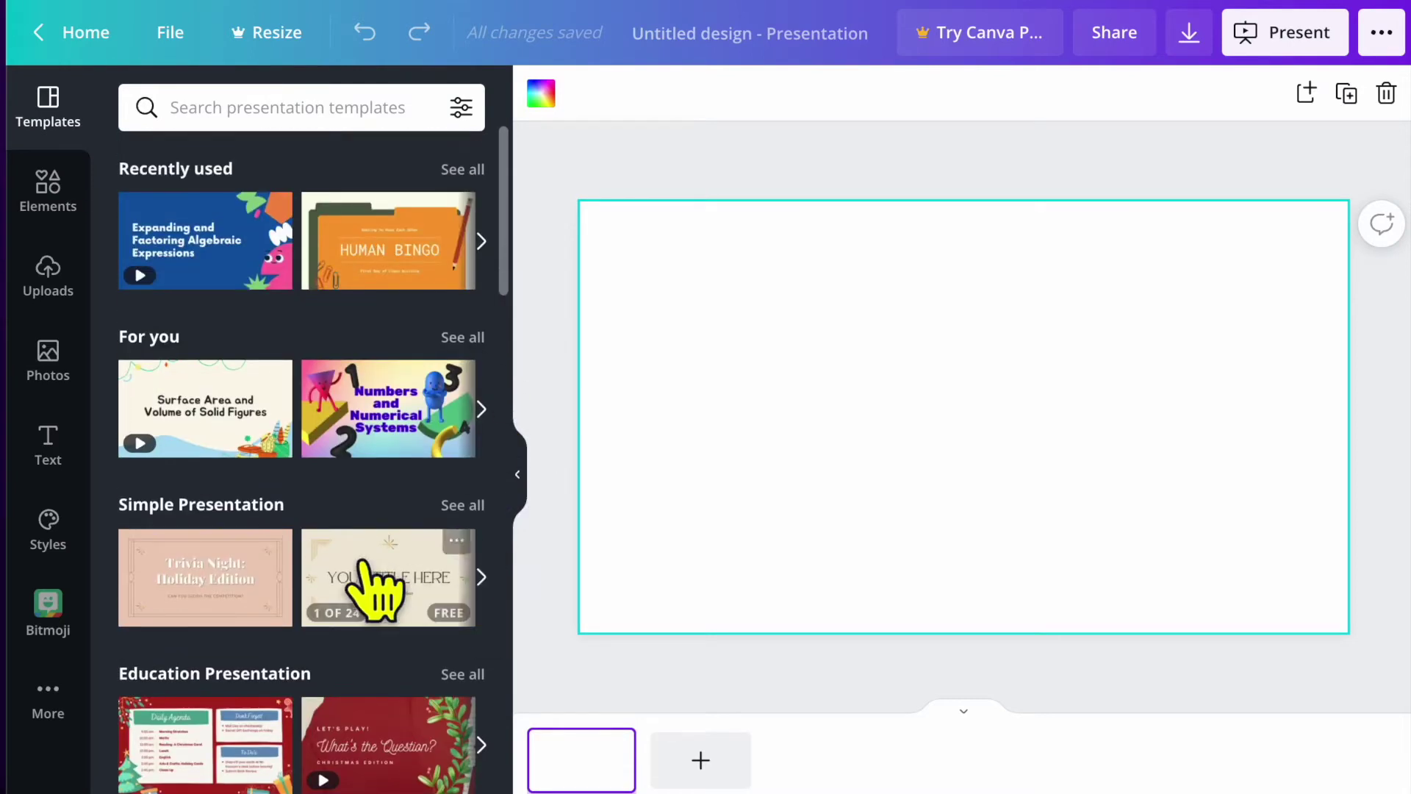
{"action": "left_click", "coordinate": [473, 507]}
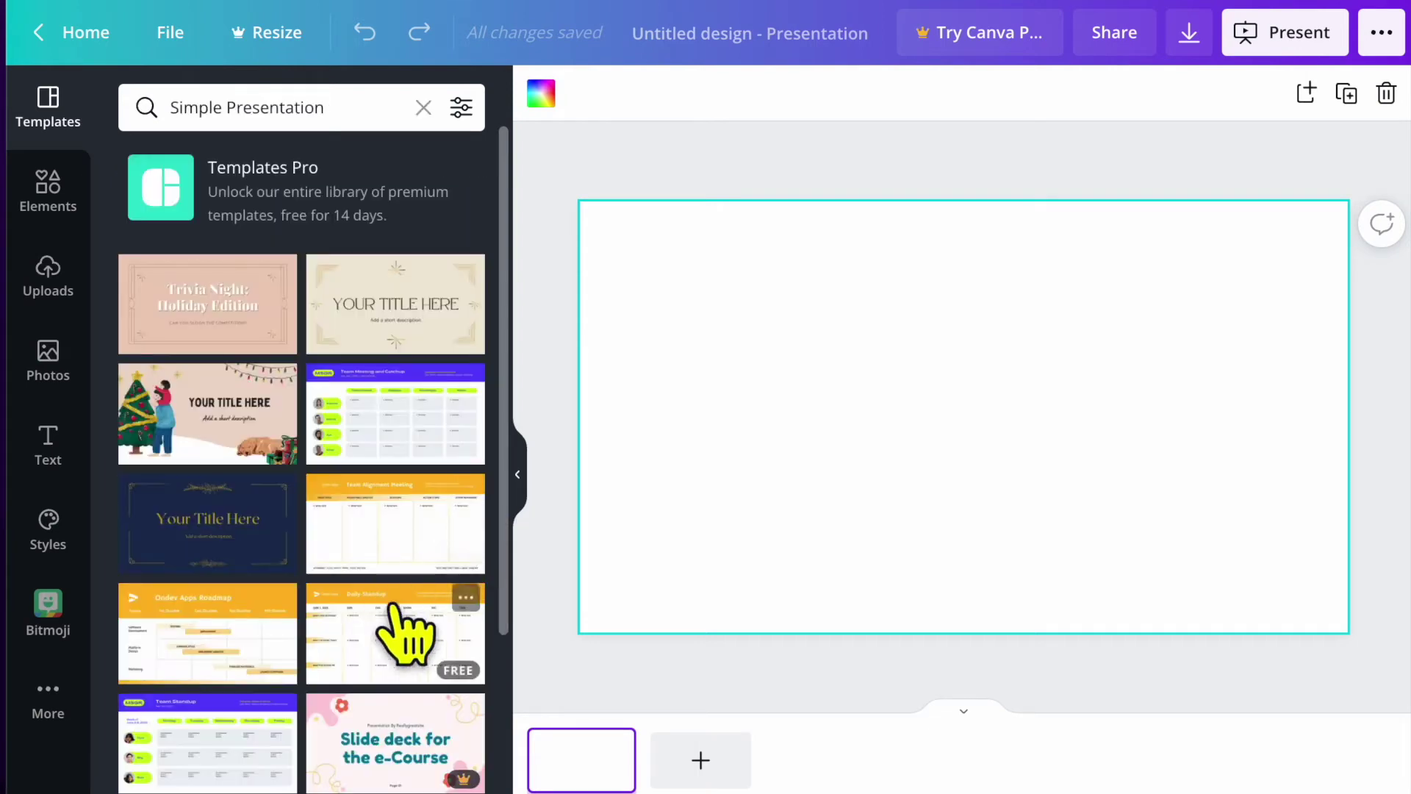
{"action": "scroll", "coordinate": [409, 661], "scroll_direction": "down", "scroll_amount": 15}
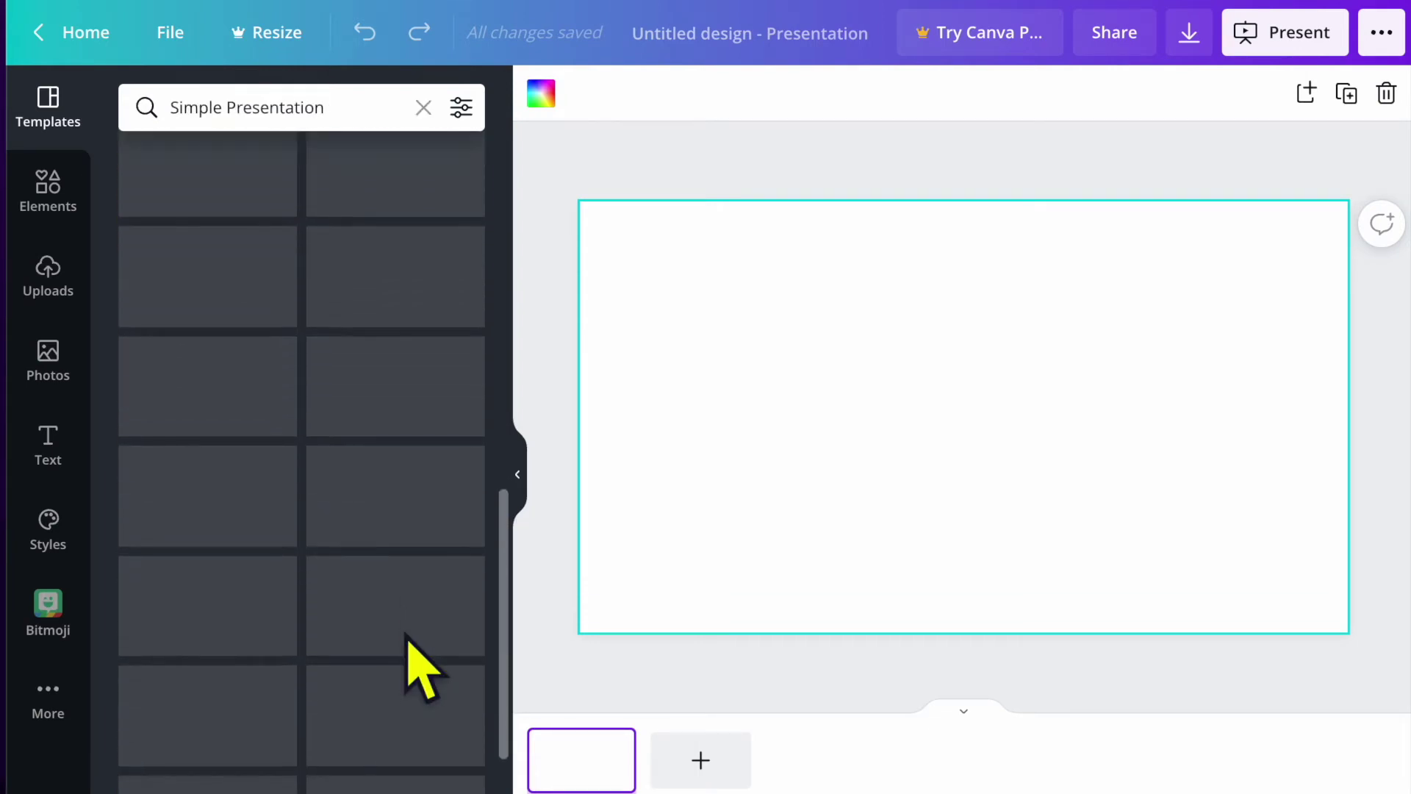
{"action": "scroll", "coordinate": [408, 584], "scroll_direction": "up", "scroll_amount": 15}
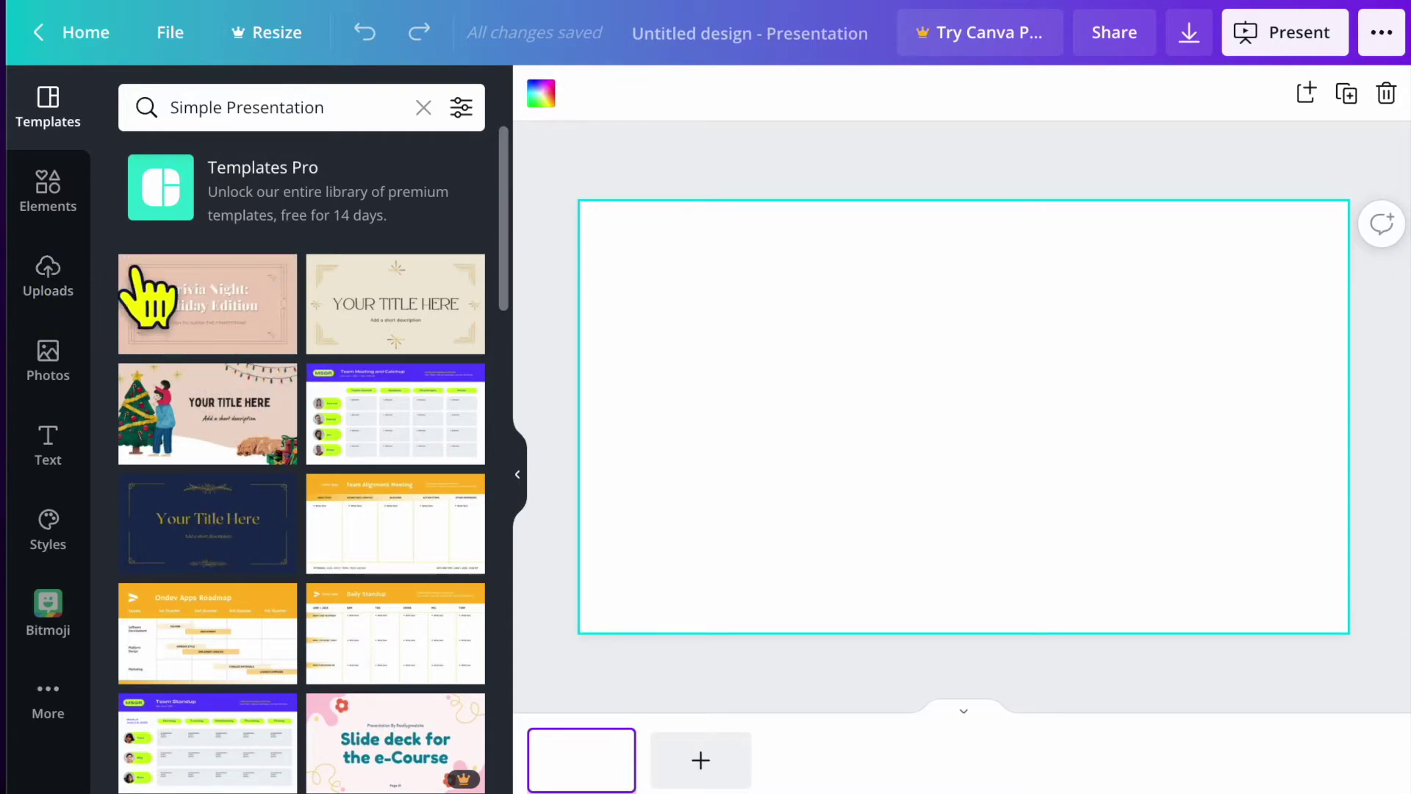
Apply the Pink and Gold Trivia Night template's 'Trivia Night: Holiday Edition' title page to the slide.
{"action": "left_click", "coordinate": [213, 309]}
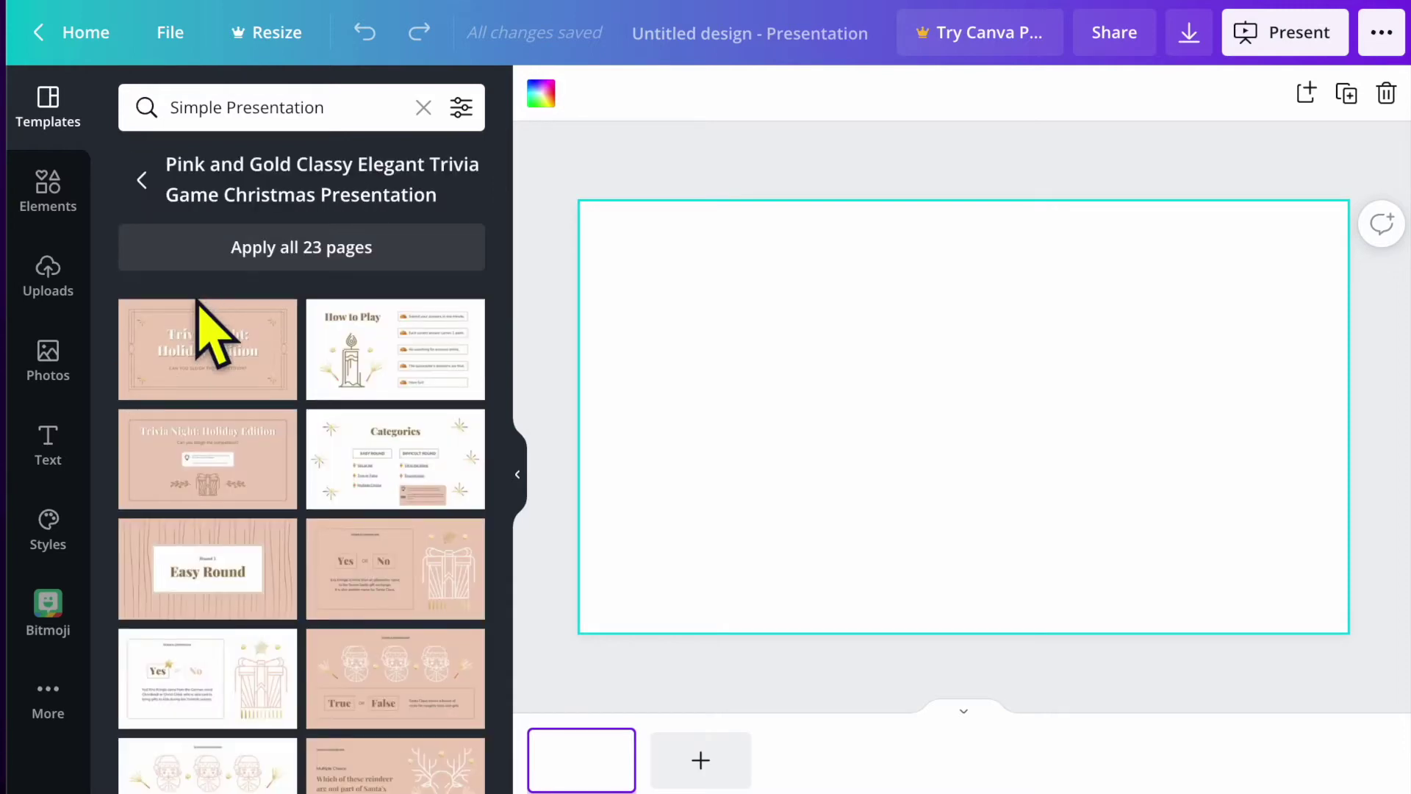
{"action": "left_click", "coordinate": [220, 355]}
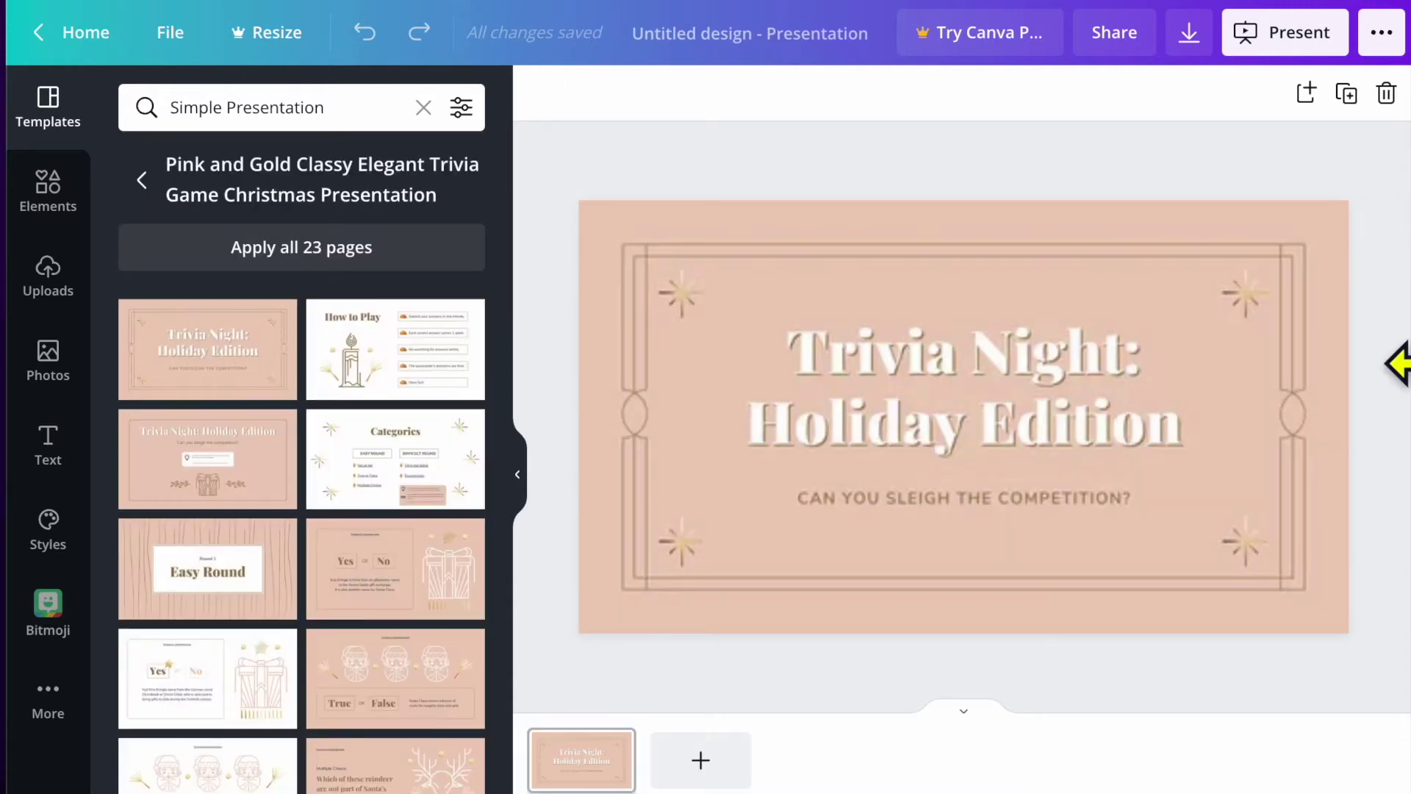
{"action": "left_click", "coordinate": [929, 441]}
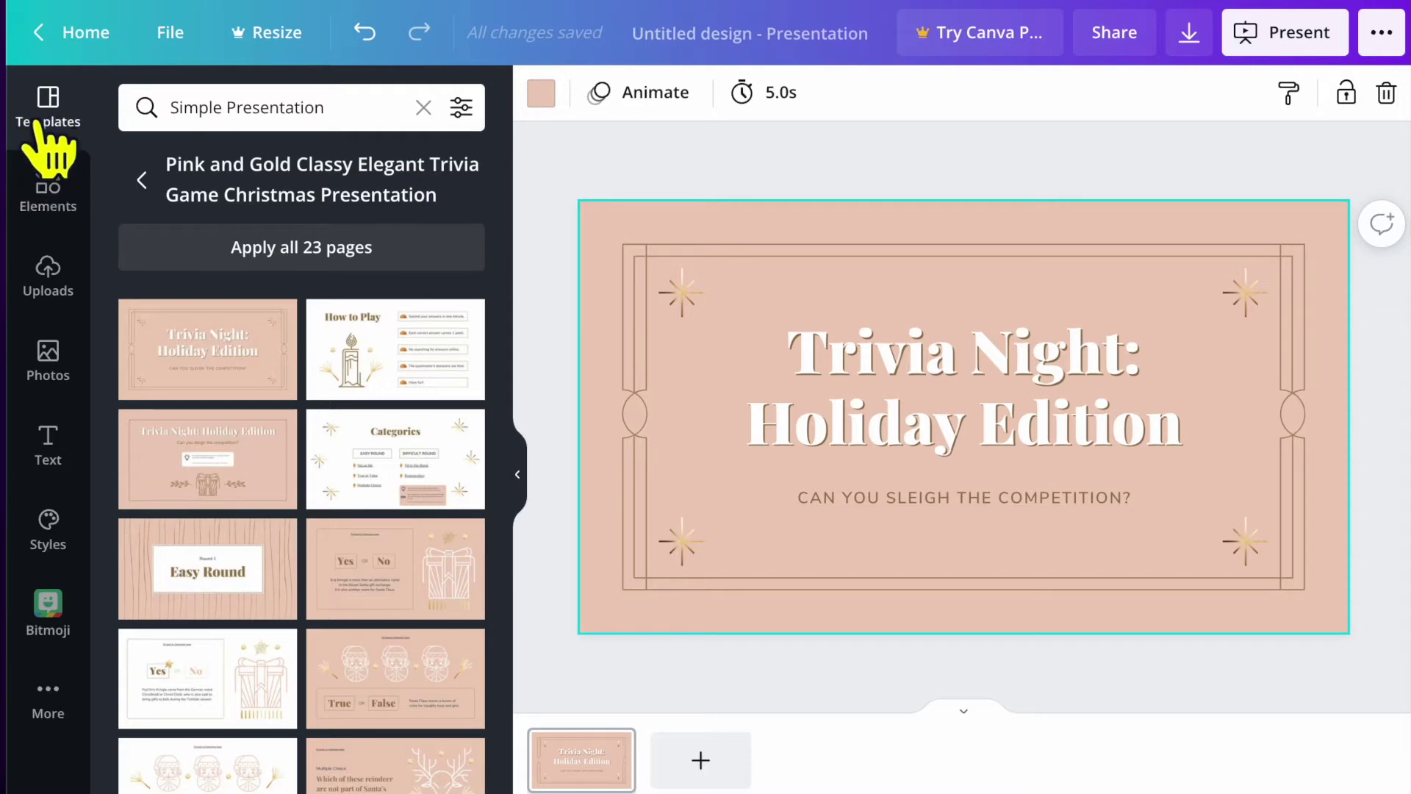
In Elements, drag the glitter dots photo onto the slide, then delete it.
{"action": "left_click", "coordinate": [54, 202]}
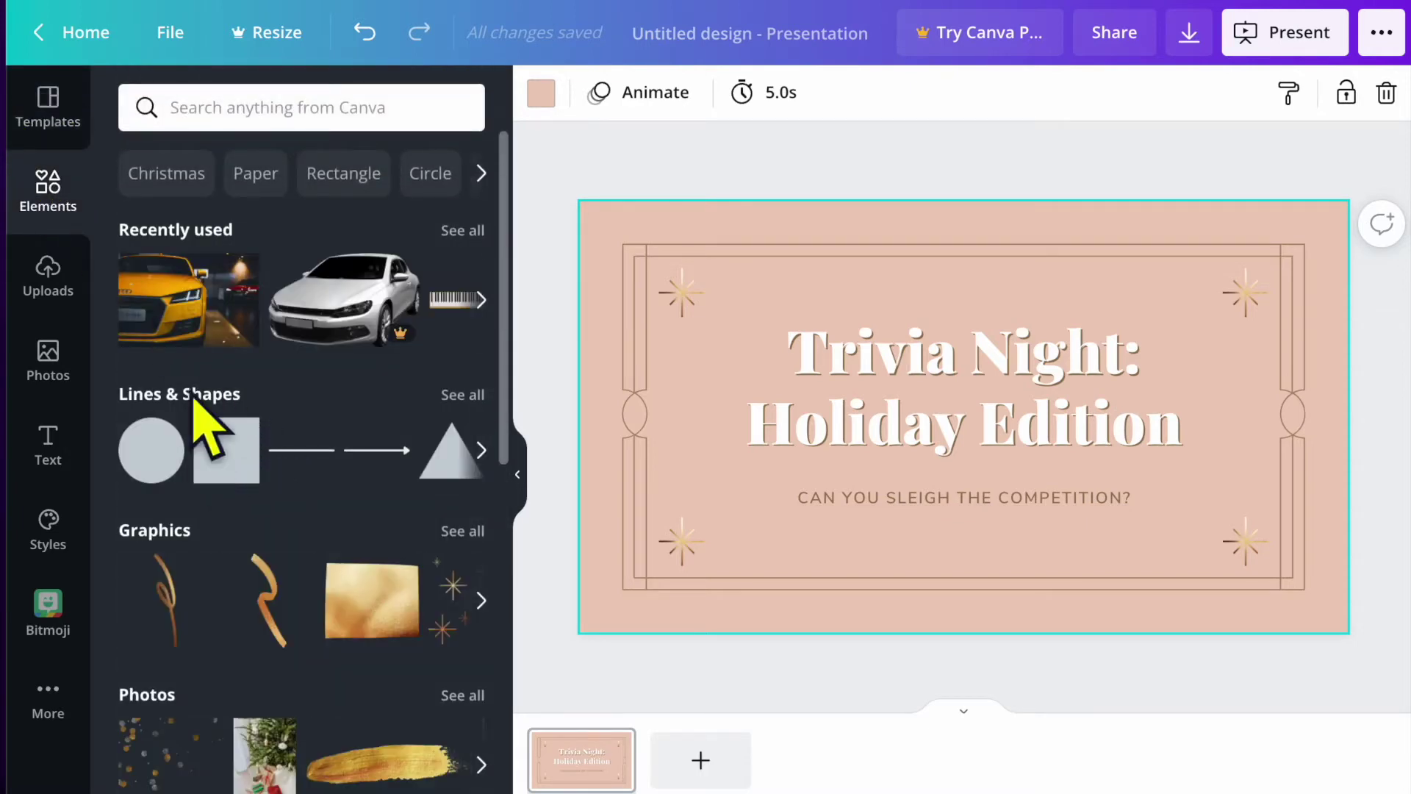
{"action": "scroll", "coordinate": [283, 705], "scroll_direction": "down", "scroll_amount": 3}
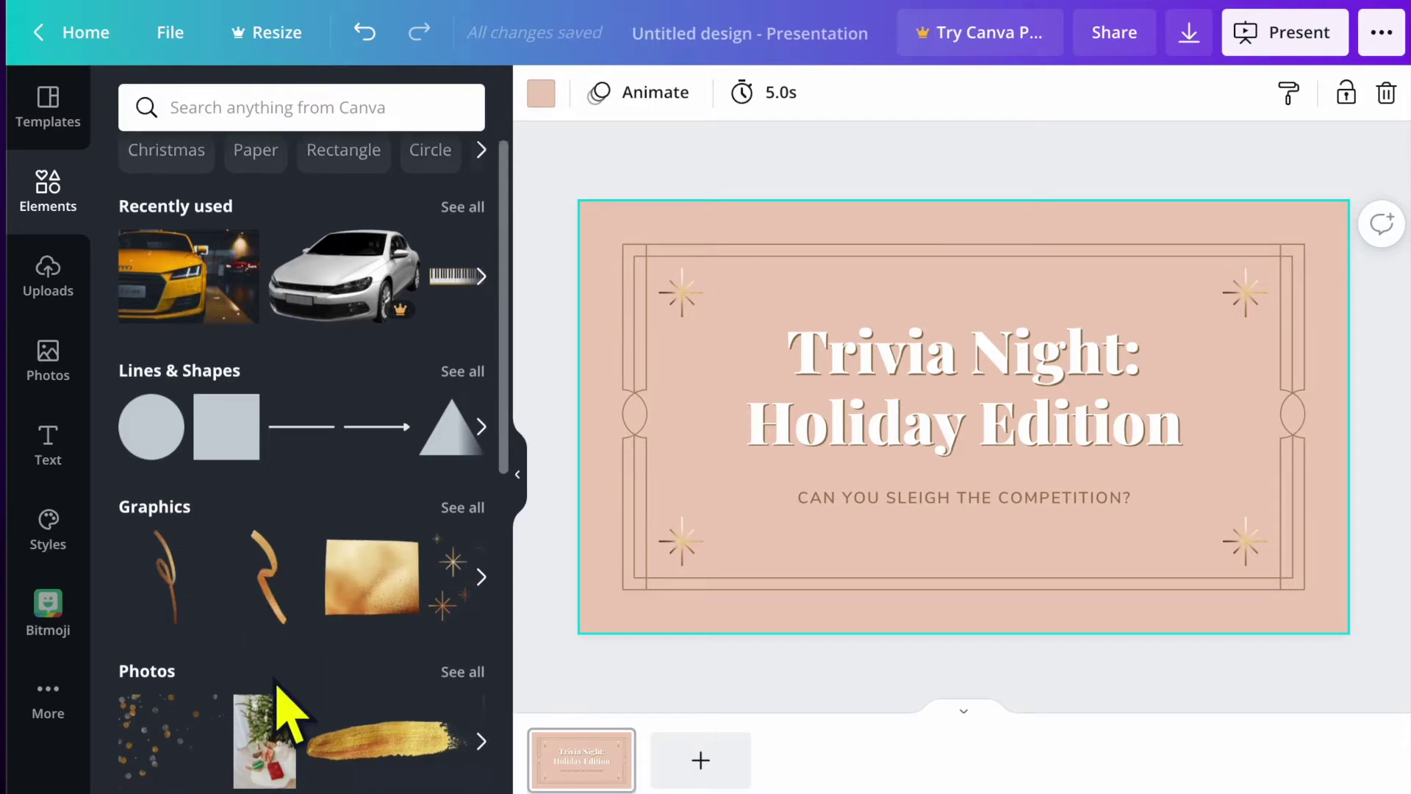
{"action": "scroll", "coordinate": [309, 581], "scroll_direction": "down", "scroll_amount": 2}
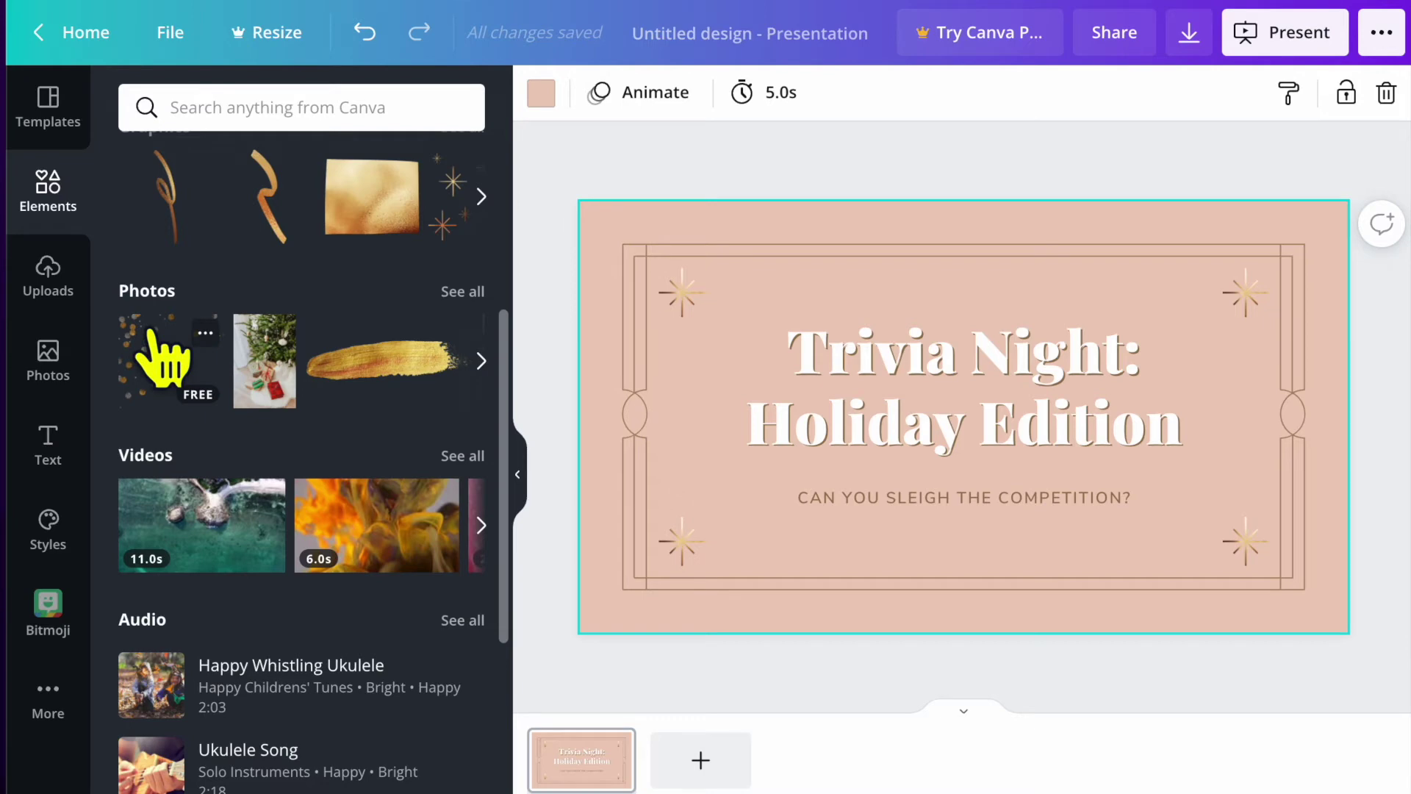
{"action": "left_click_drag", "start_coordinate": [158, 342], "coordinate": [743, 298]}
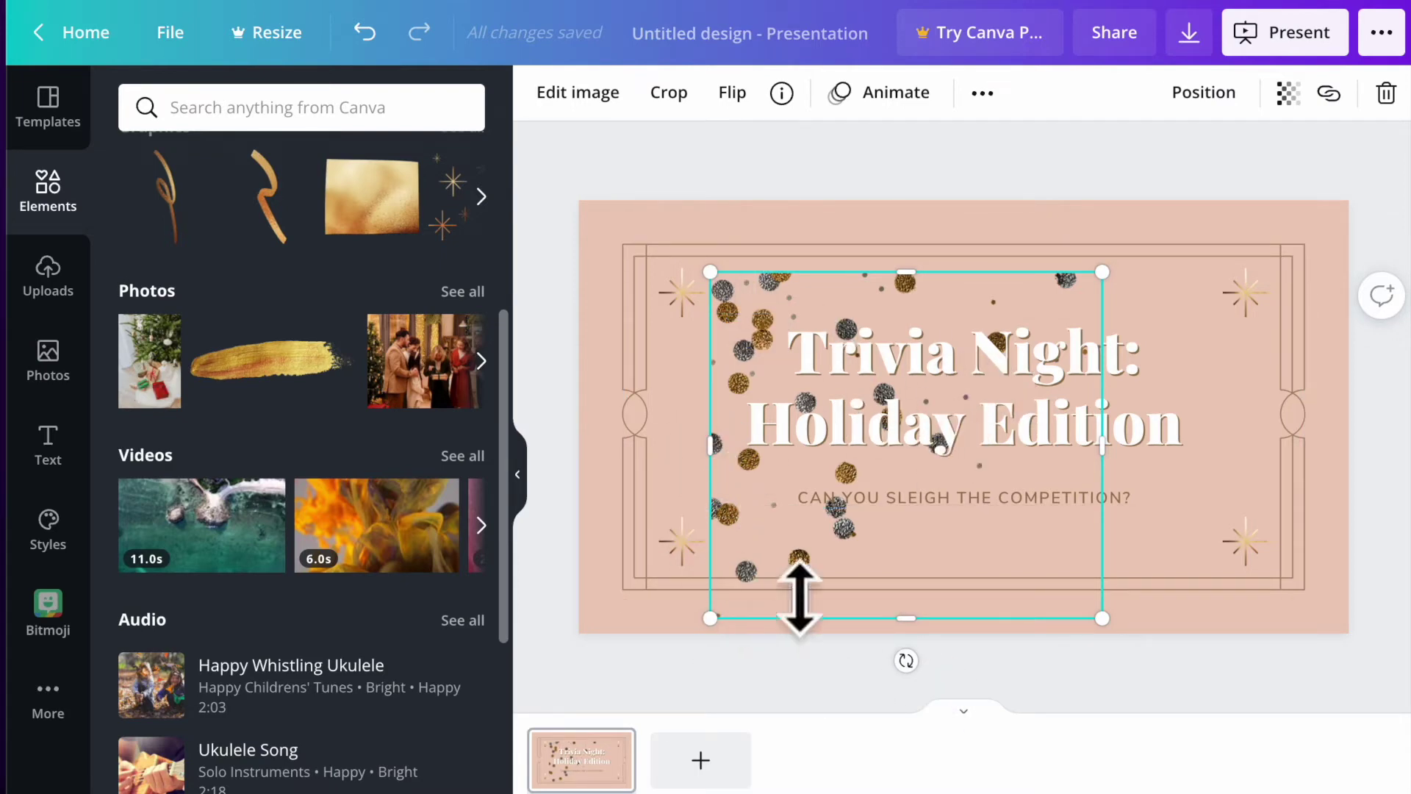
{"action": "left_click", "coordinate": [1385, 94]}
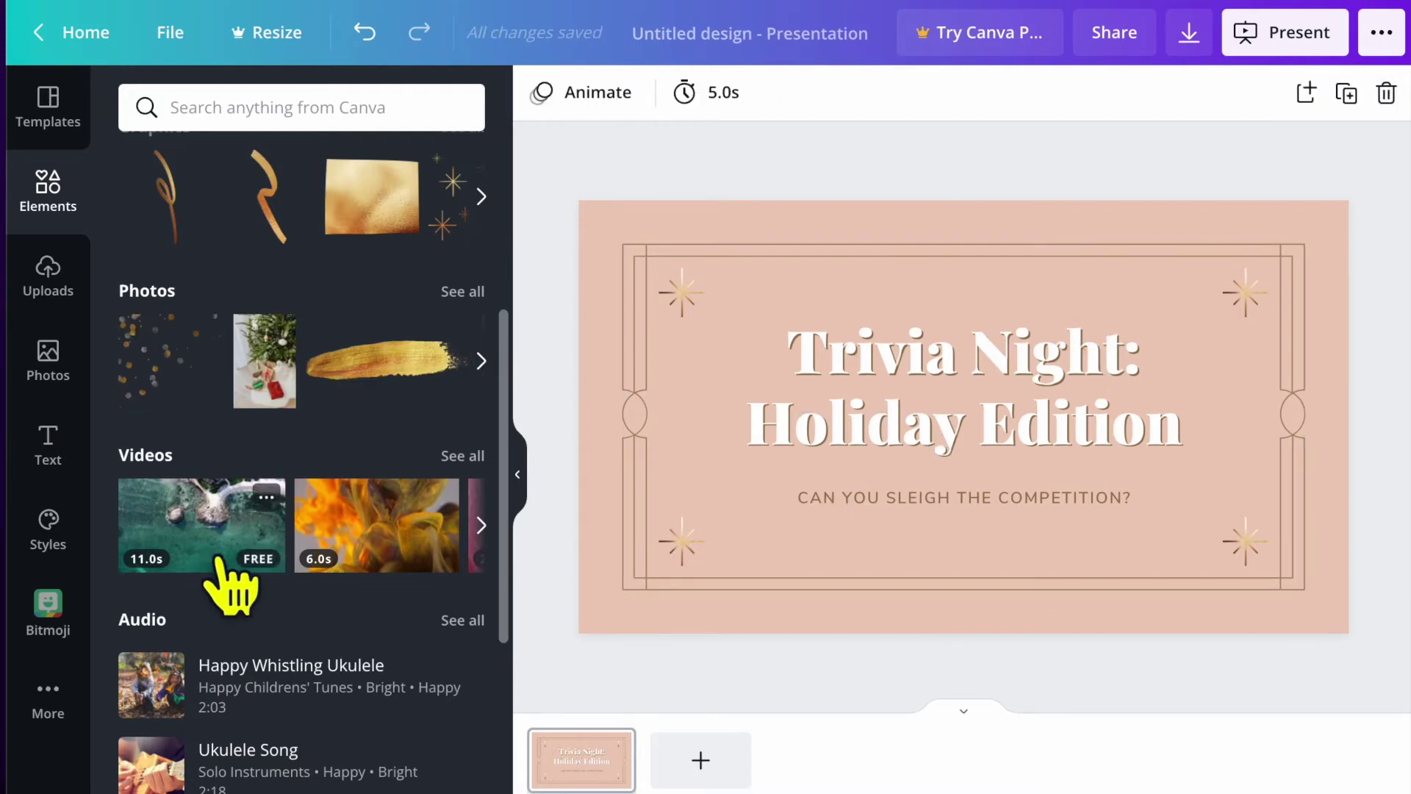
Browse the uploaded images, then view the Videos and Audio tabs in Uploads.
{"action": "left_click", "coordinate": [48, 276]}
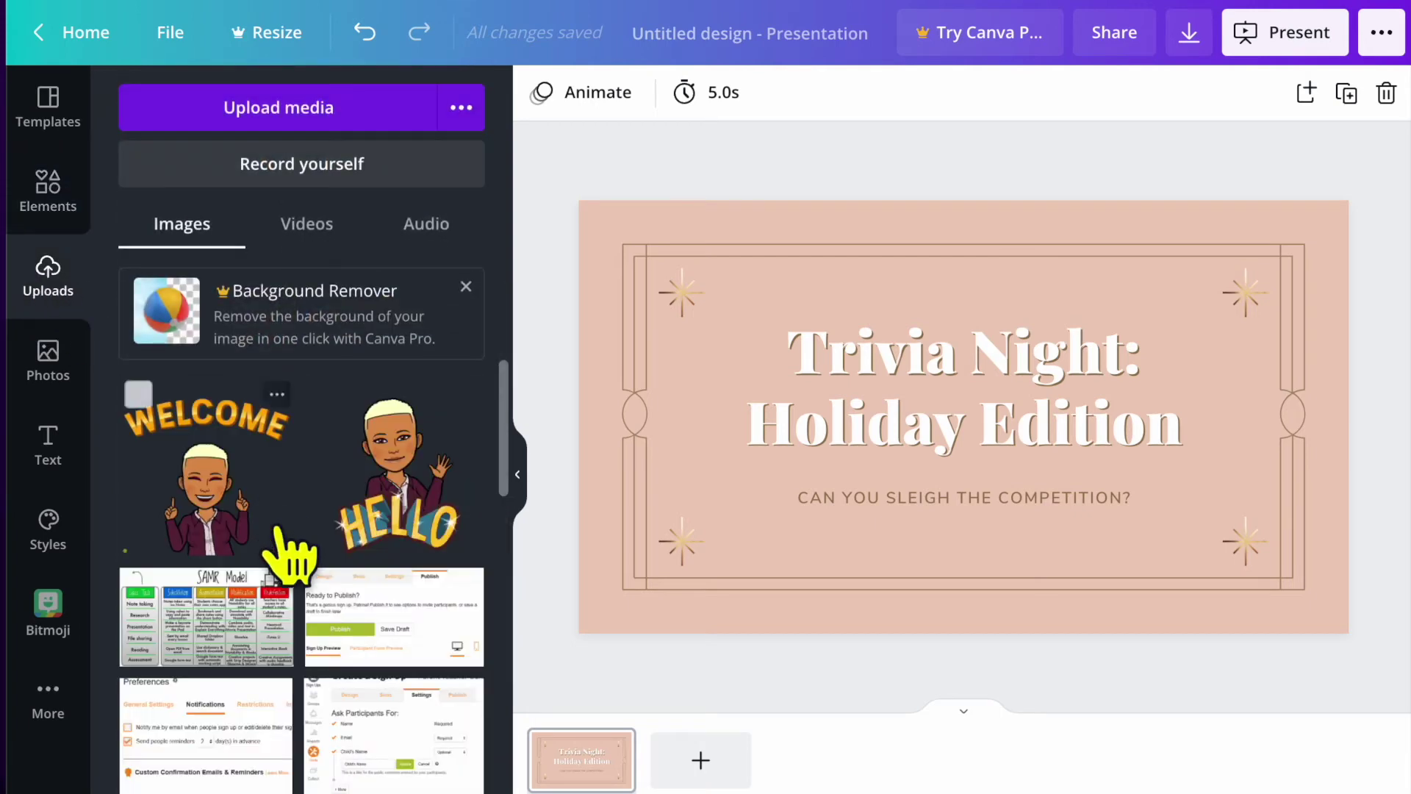
{"action": "scroll", "coordinate": [274, 633], "scroll_direction": "down", "scroll_amount": 10}
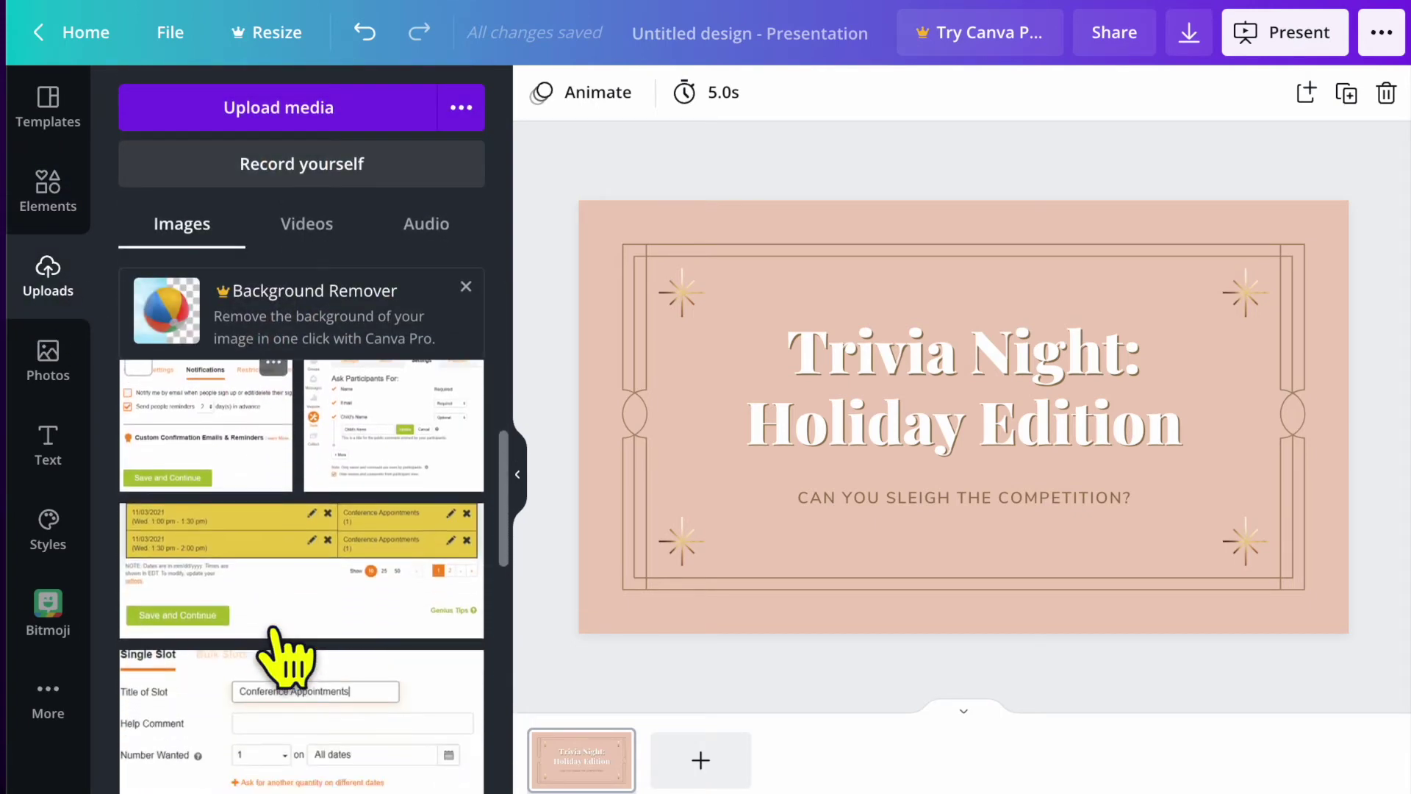
{"action": "scroll", "coordinate": [273, 633], "scroll_direction": "down", "scroll_amount": 10}
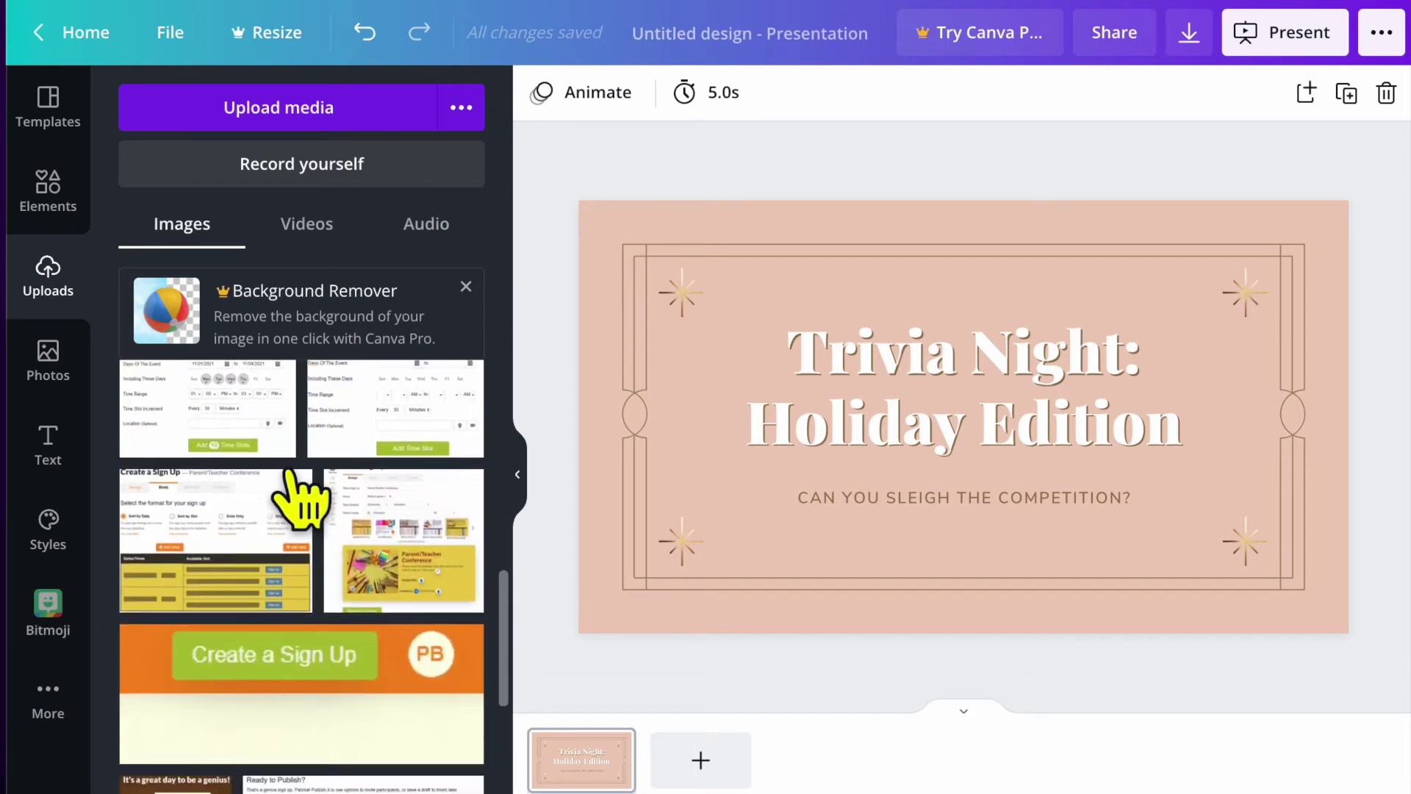
{"action": "scroll", "coordinate": [302, 500], "scroll_direction": "up", "scroll_amount": 15}
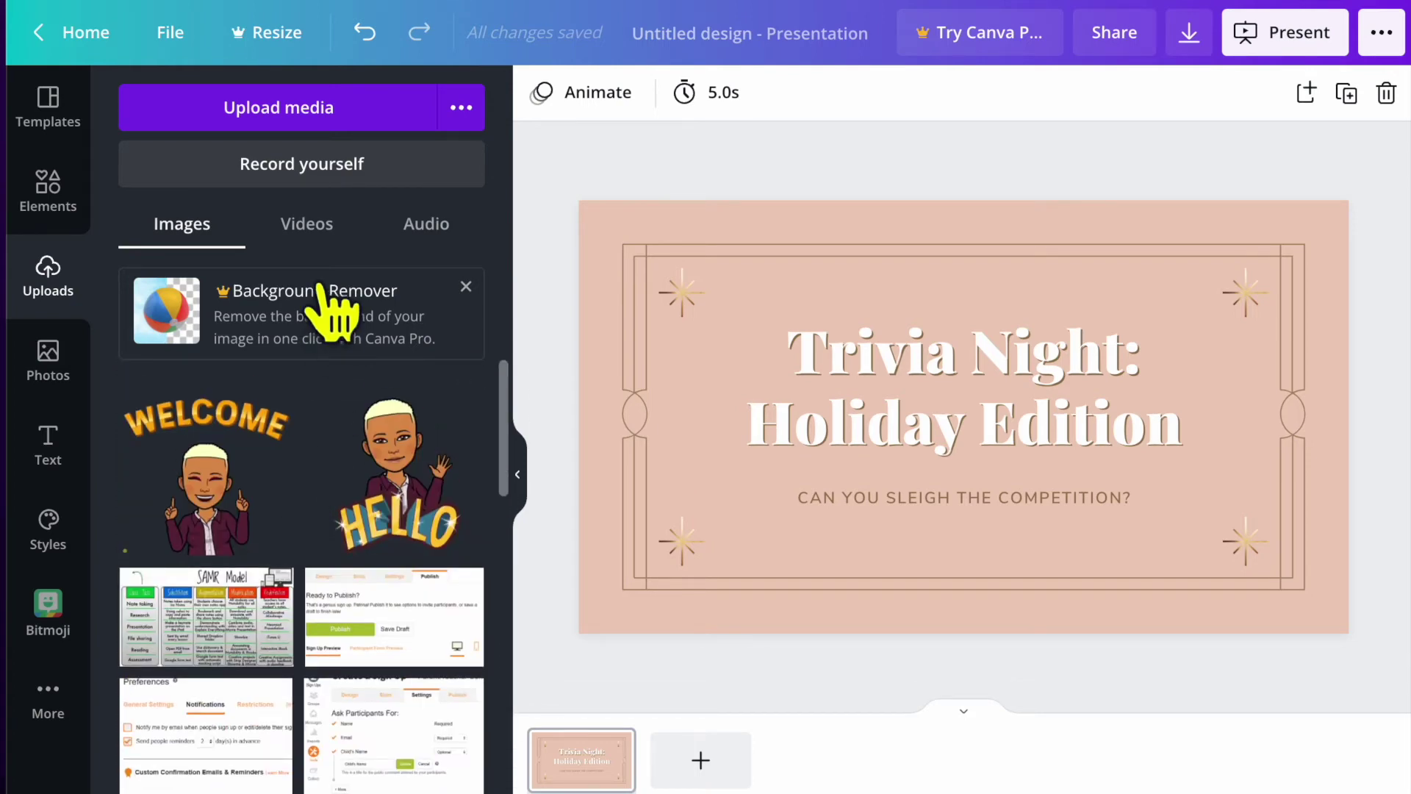
{"action": "left_click", "coordinate": [316, 228]}
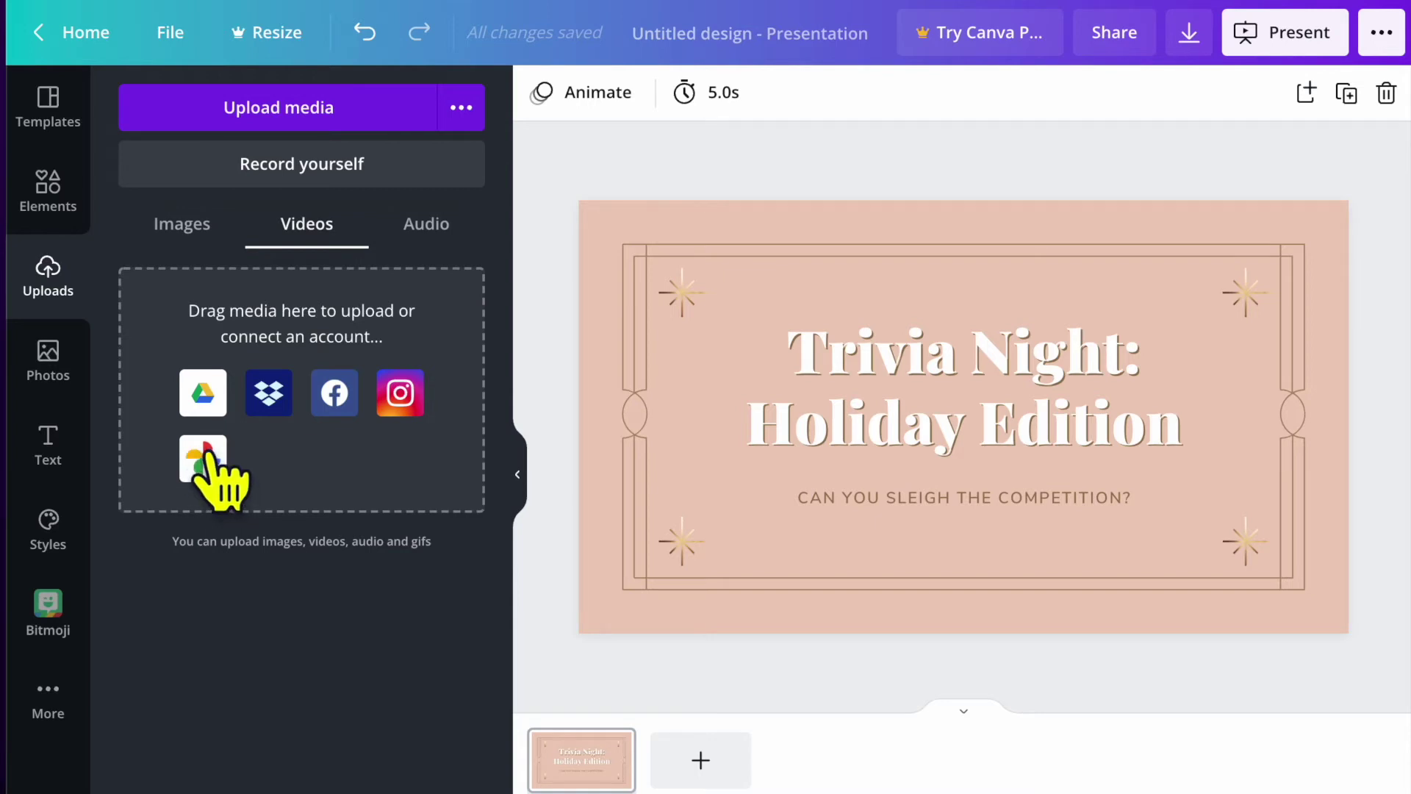
{"action": "left_click", "coordinate": [433, 229]}
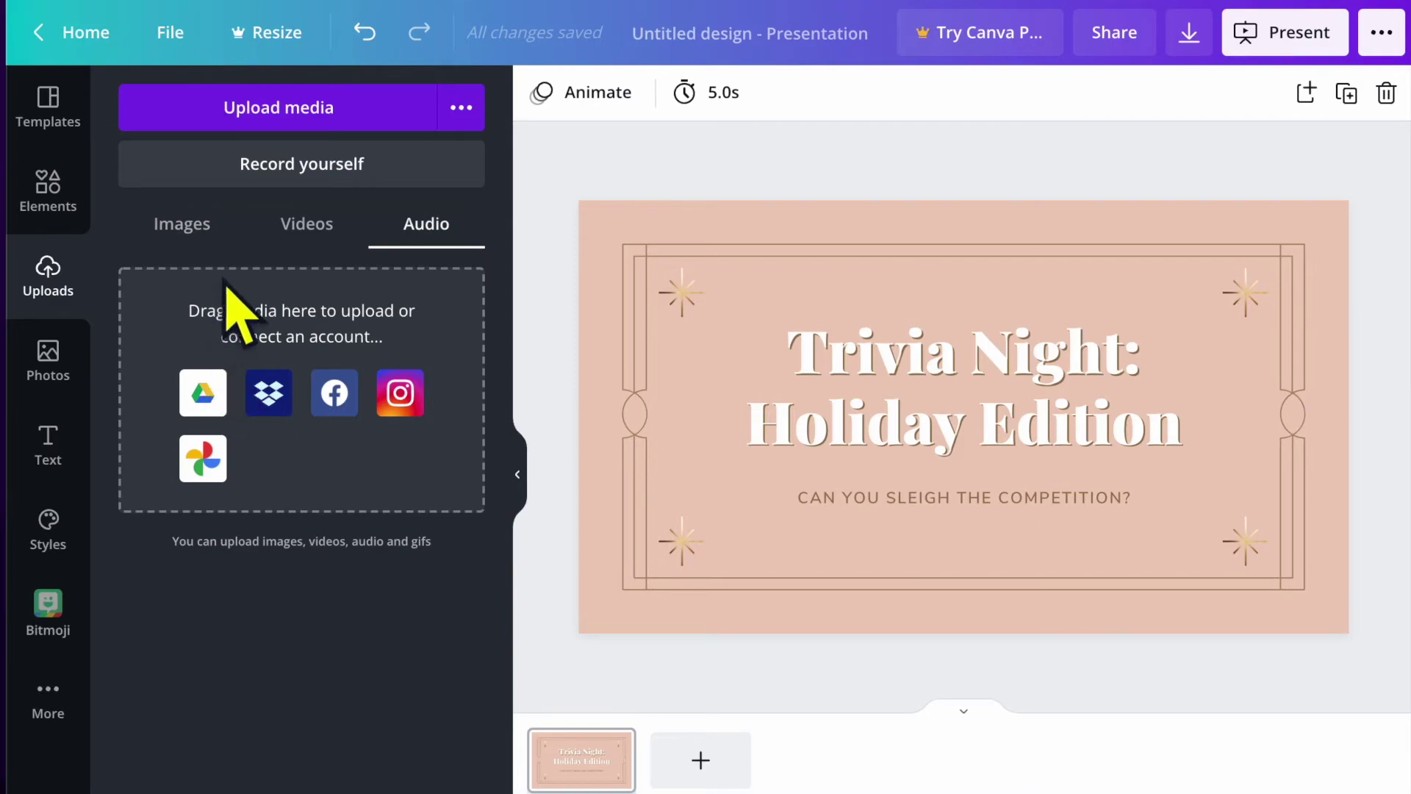
Open the Record yourself studio, allow camera and microphone access, then exit the studio.
{"action": "left_click", "coordinate": [342, 166]}
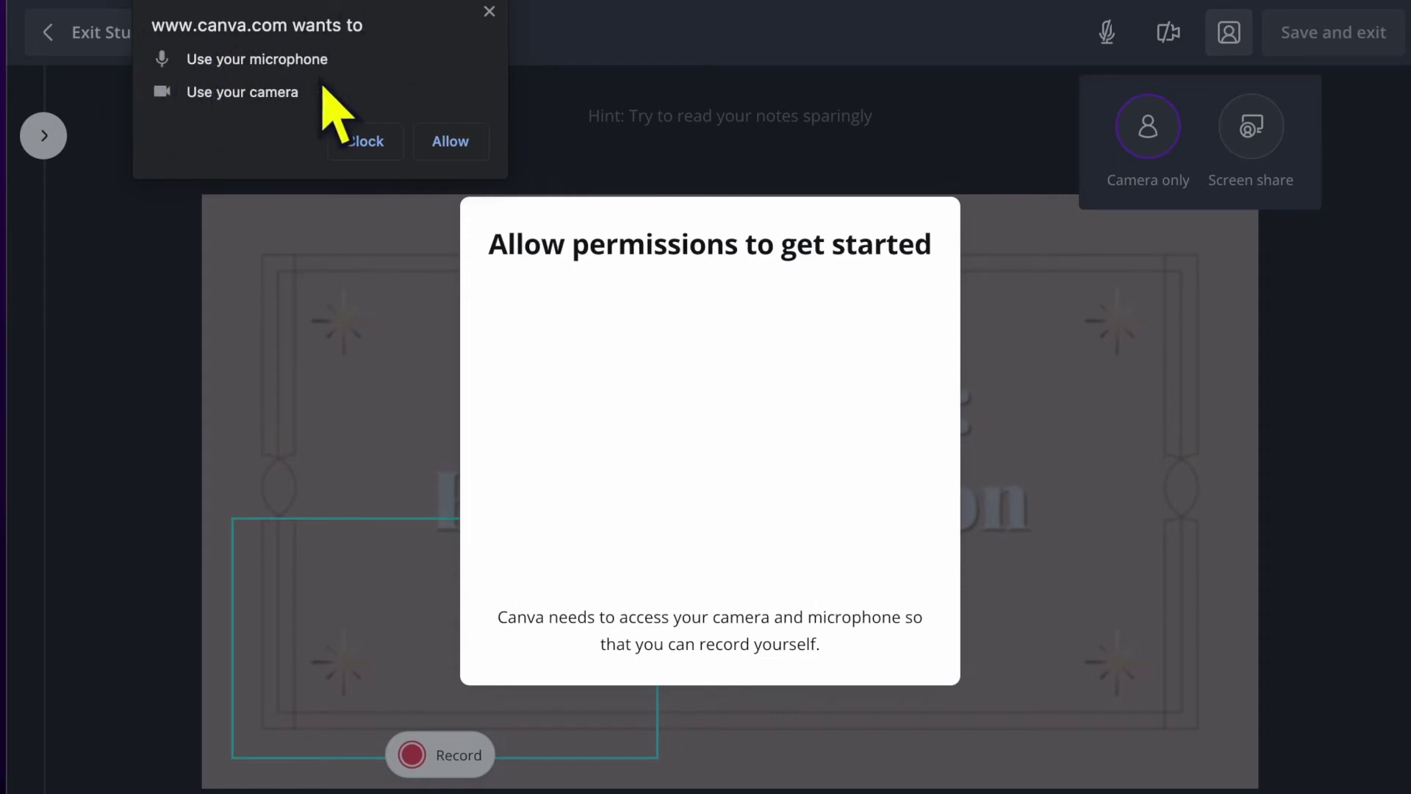
{"action": "left_click", "coordinate": [458, 141]}
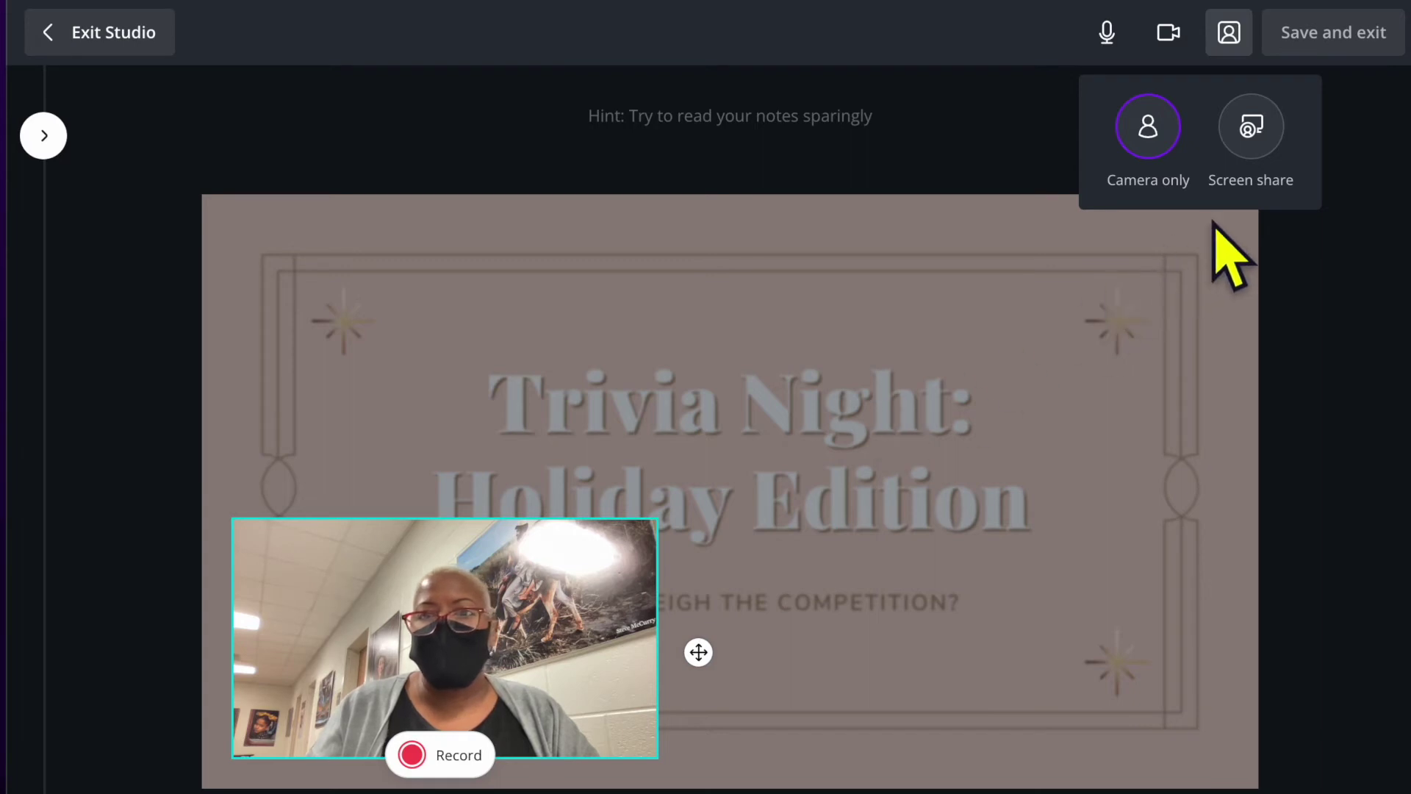
{"action": "left_click", "coordinate": [124, 31]}
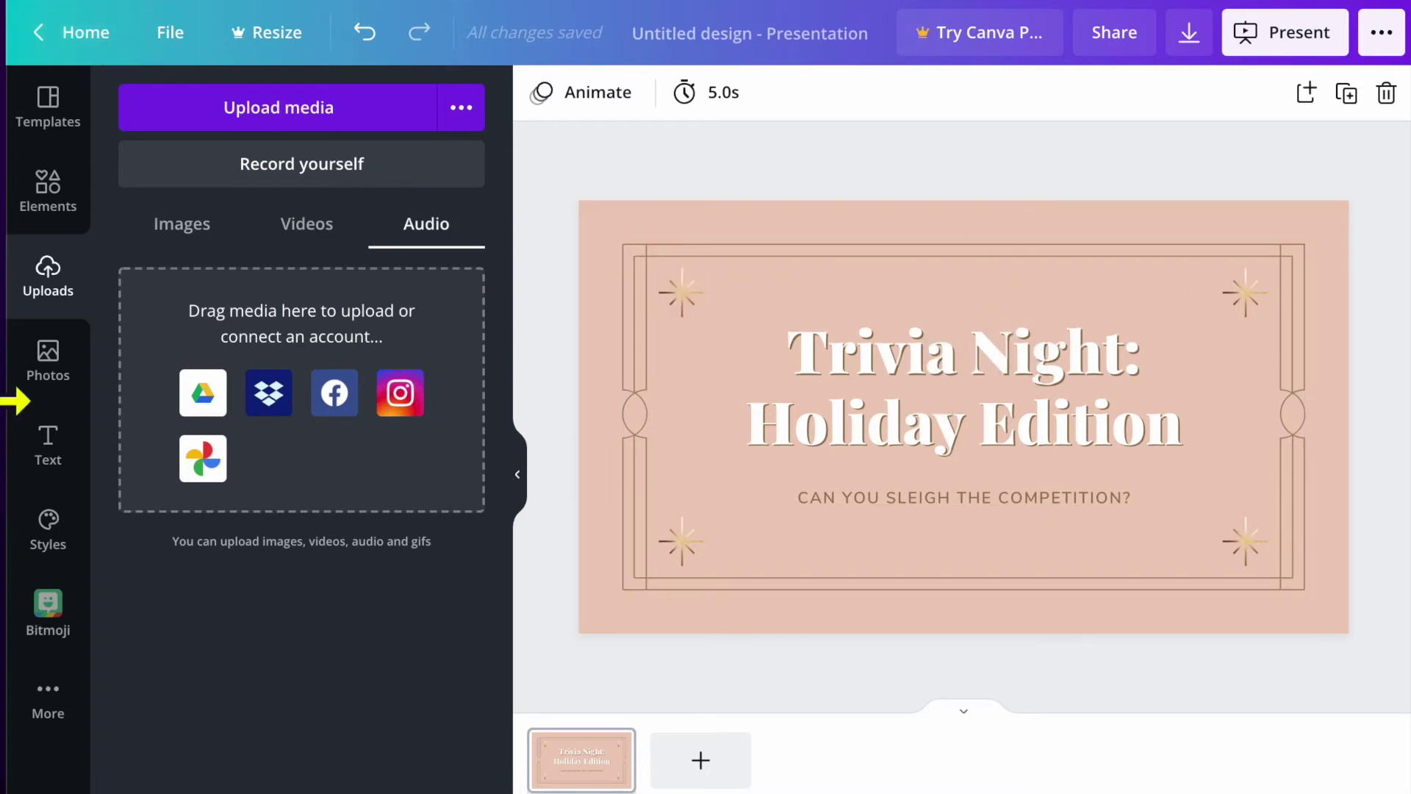
Switch from the Photos panel to the Text panel.
{"action": "left_click", "coordinate": [48, 360]}
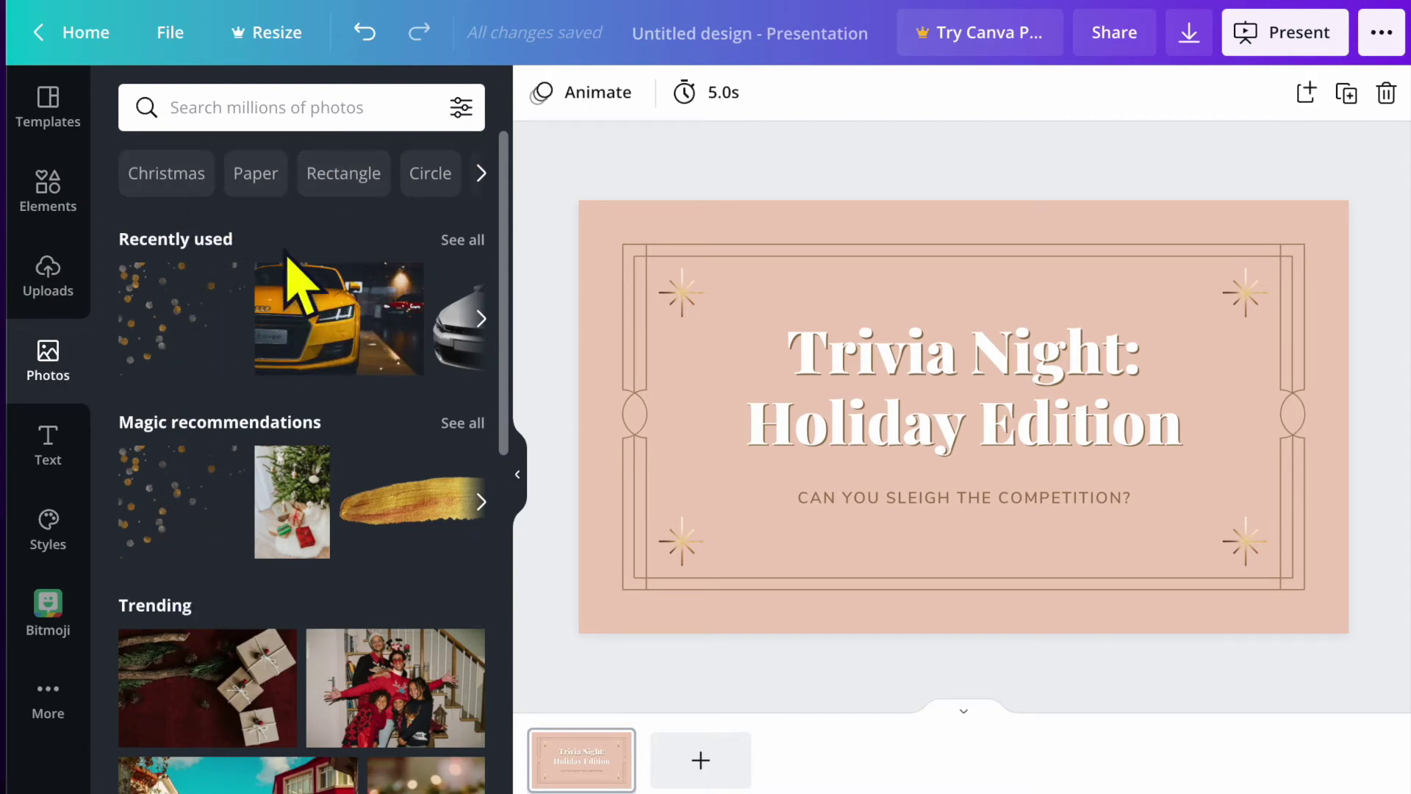
{"action": "left_click", "coordinate": [50, 449]}
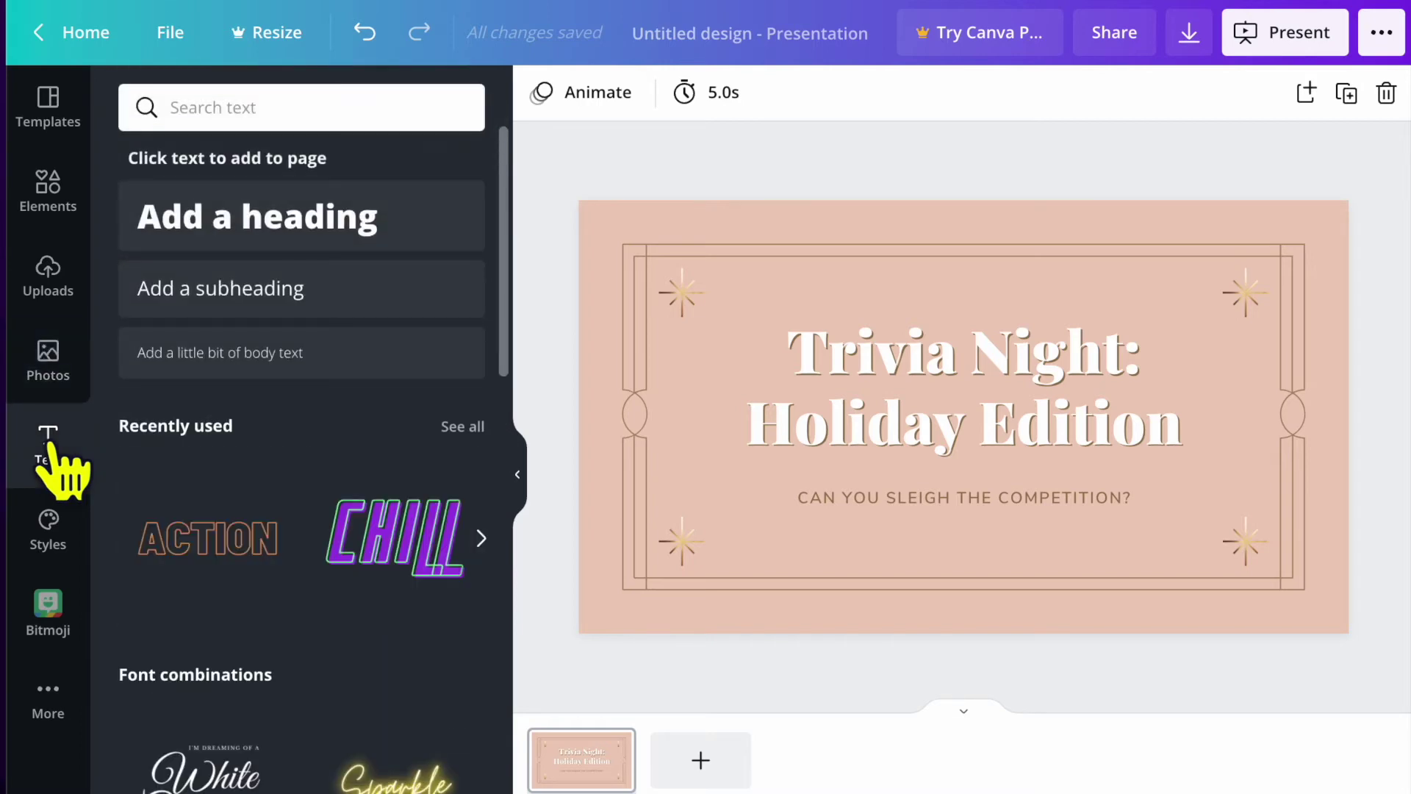
Add a subheading at the top of the slide reading 'Testing'.
{"action": "scroll", "coordinate": [275, 673], "scroll_direction": "down", "scroll_amount": 1}
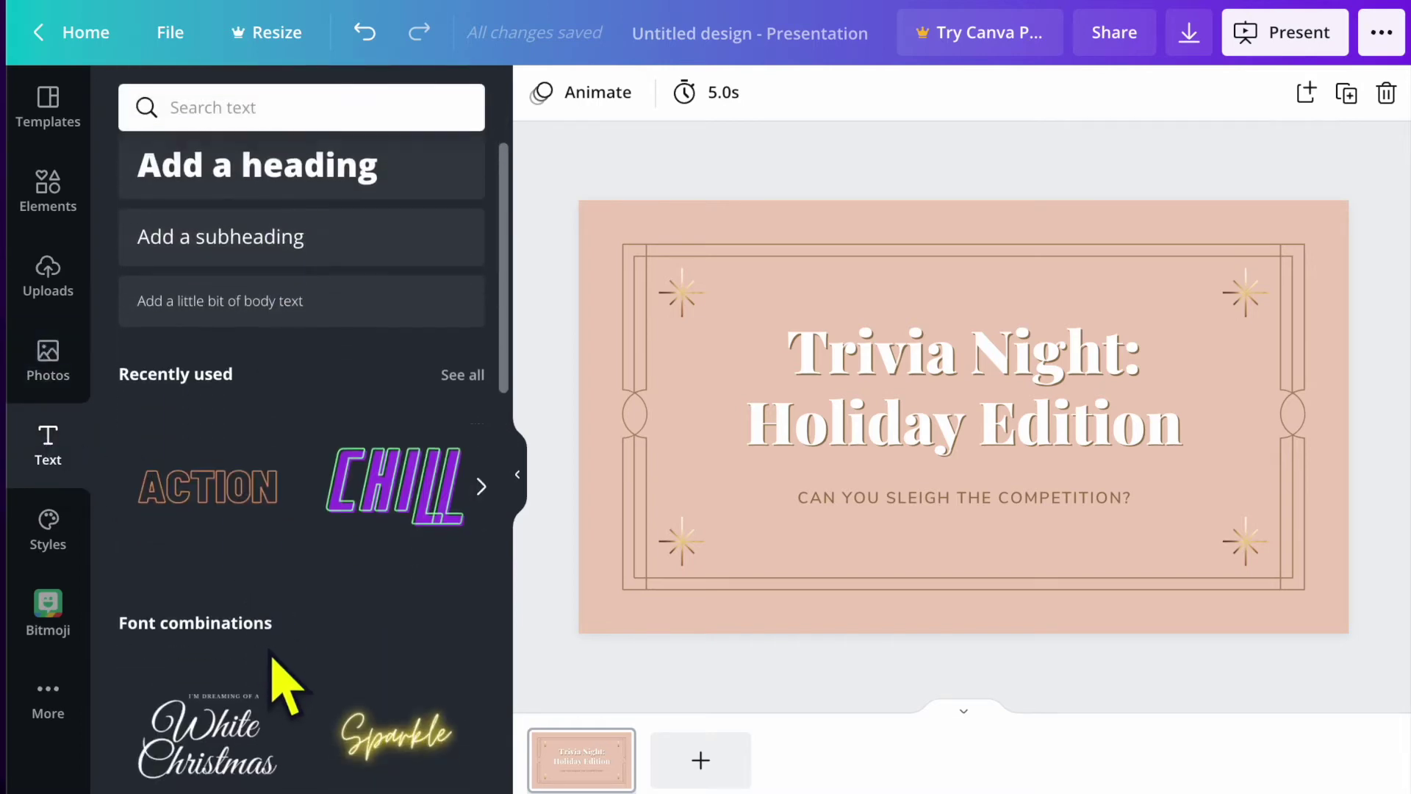
{"action": "scroll", "coordinate": [283, 680], "scroll_direction": "down", "scroll_amount": 15}
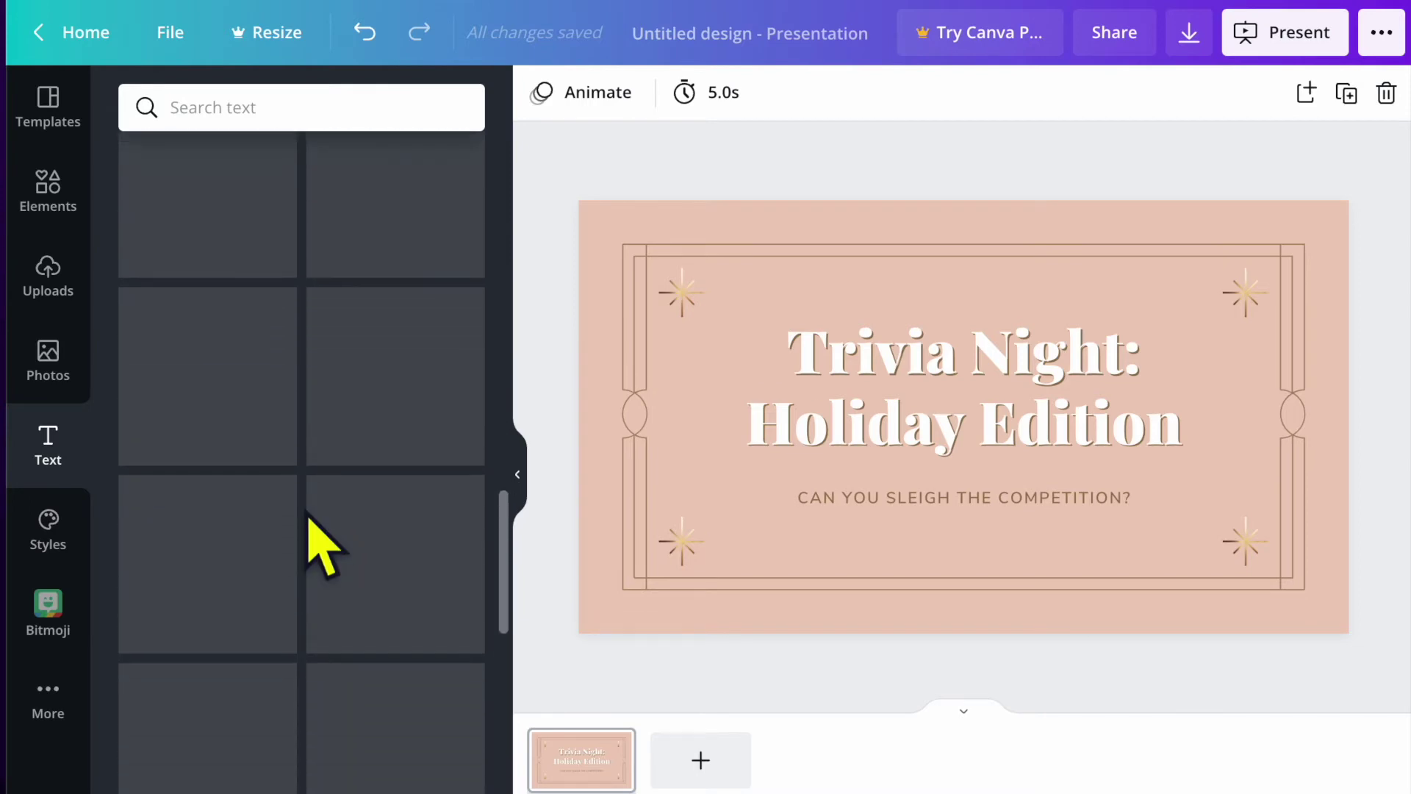
{"action": "scroll", "coordinate": [323, 548], "scroll_direction": "up", "scroll_amount": 15}
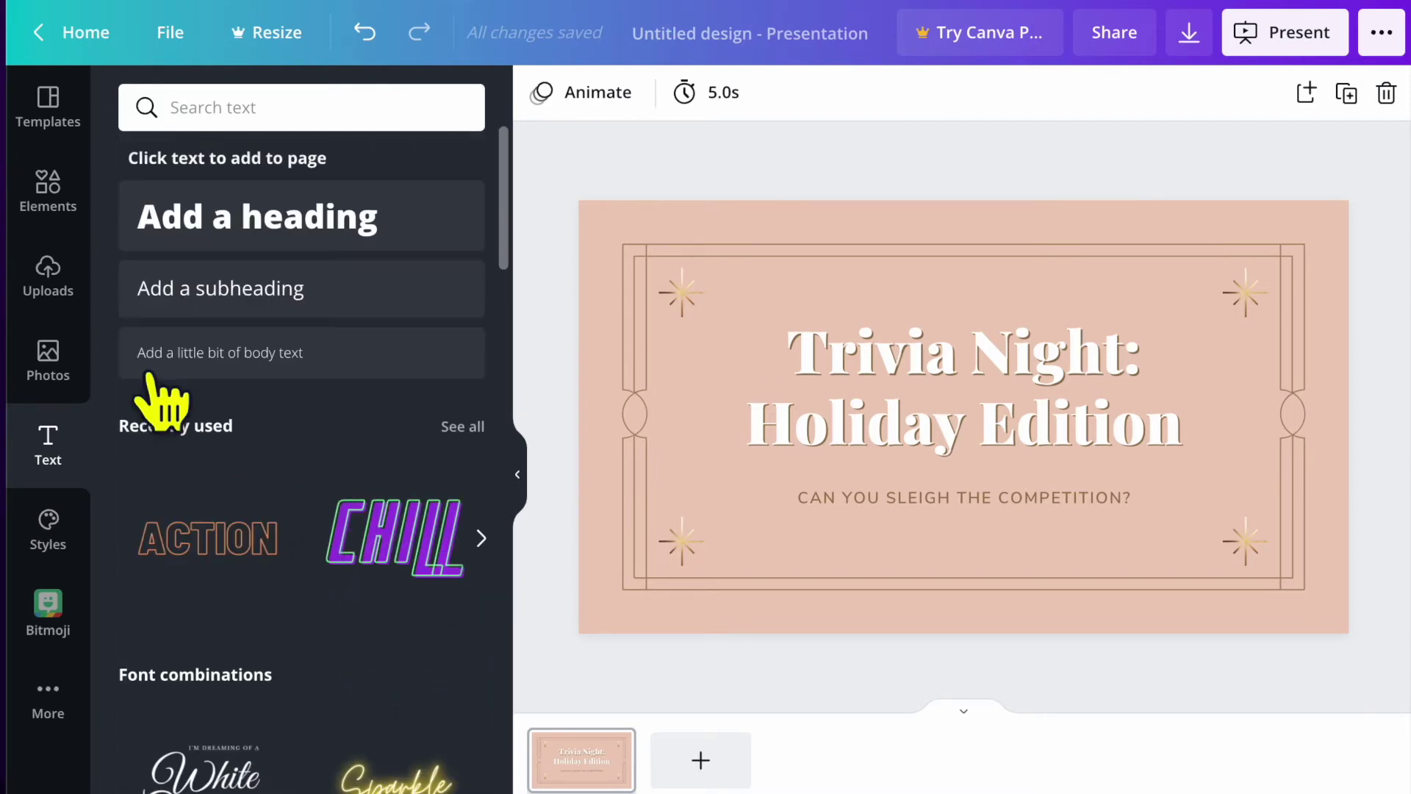
{"action": "left_click", "coordinate": [237, 294]}
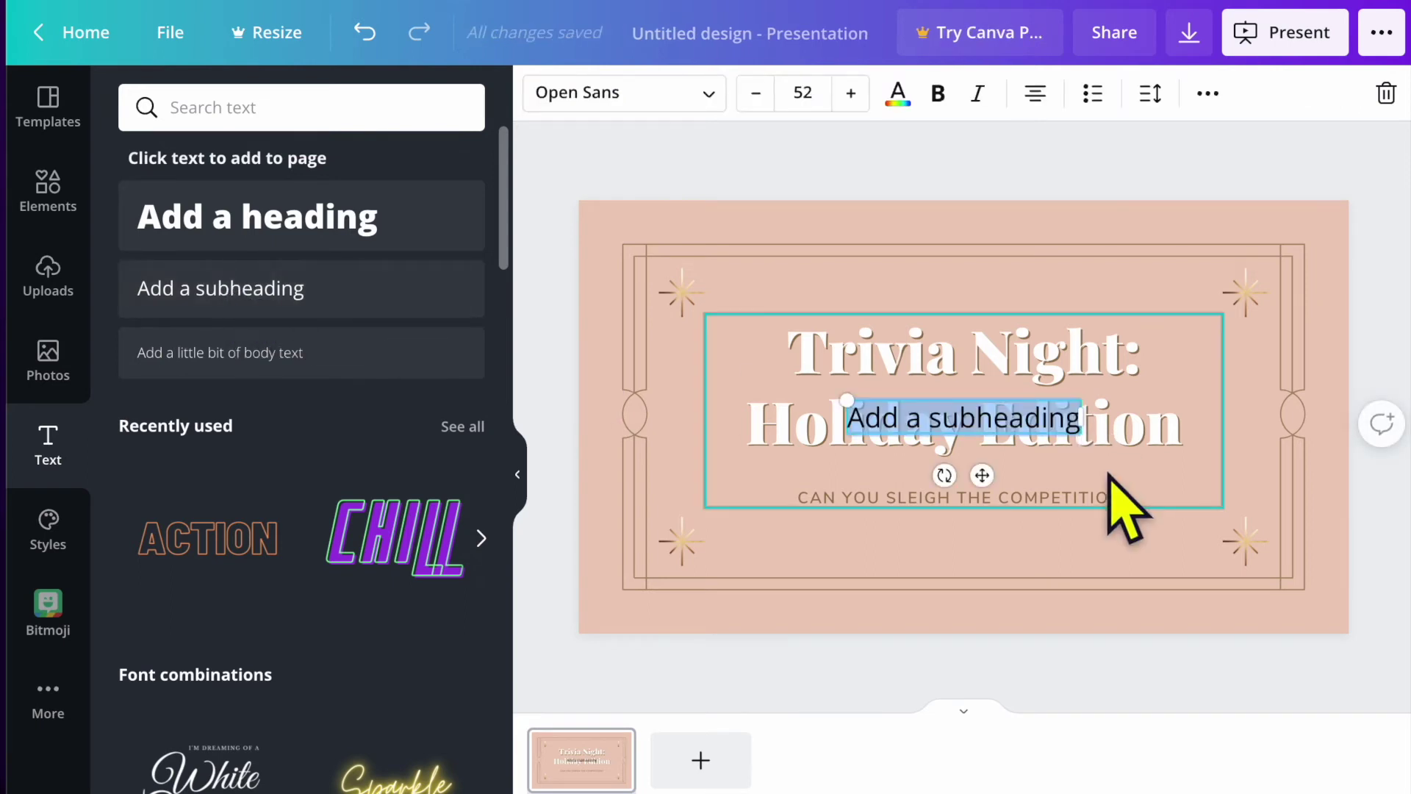
{"action": "left_click_drag", "start_coordinate": [983, 475], "coordinate": [934, 338]}
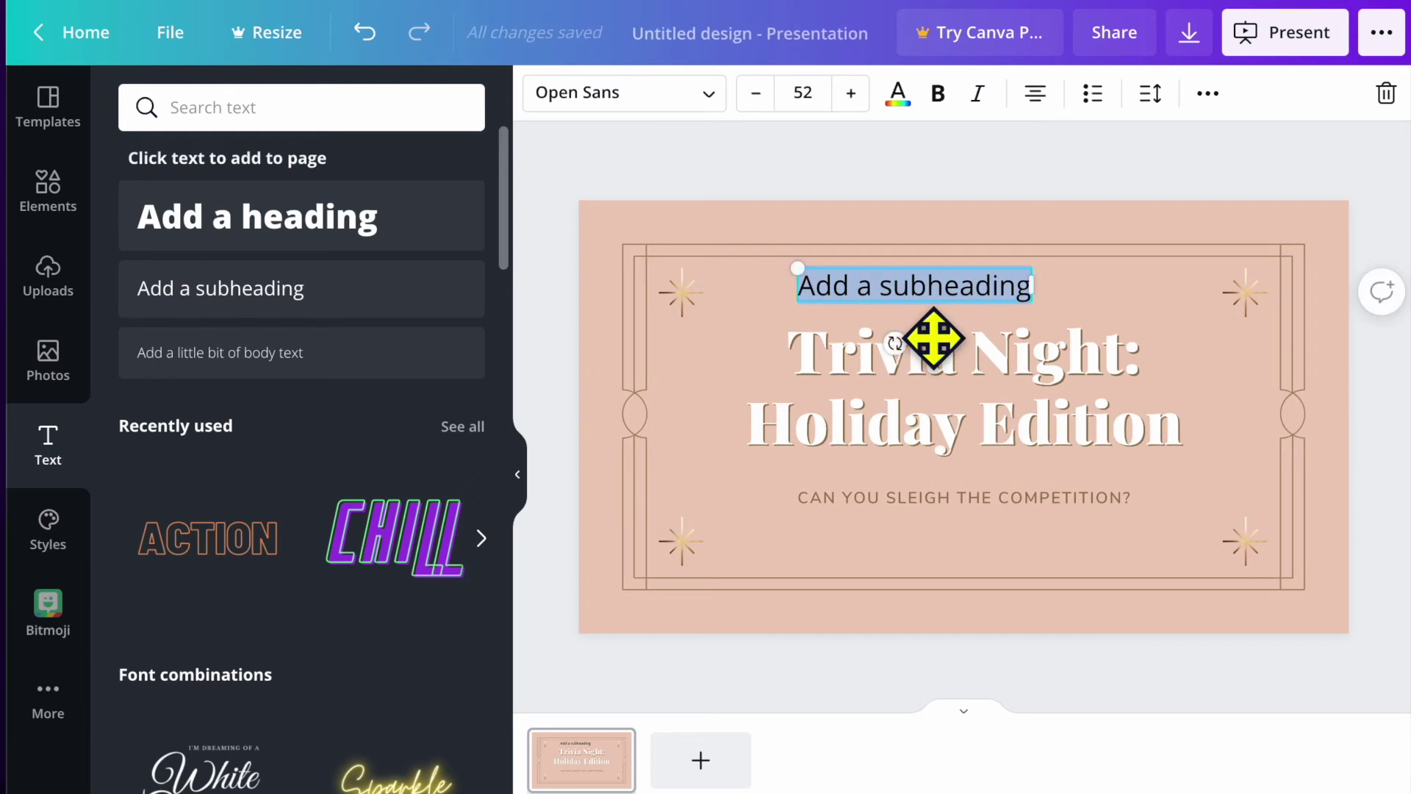
{"action": "type", "text": "Tee"}
{"action": "key", "text": "BackSpace"}
{"action": "type", "text": "sting"}
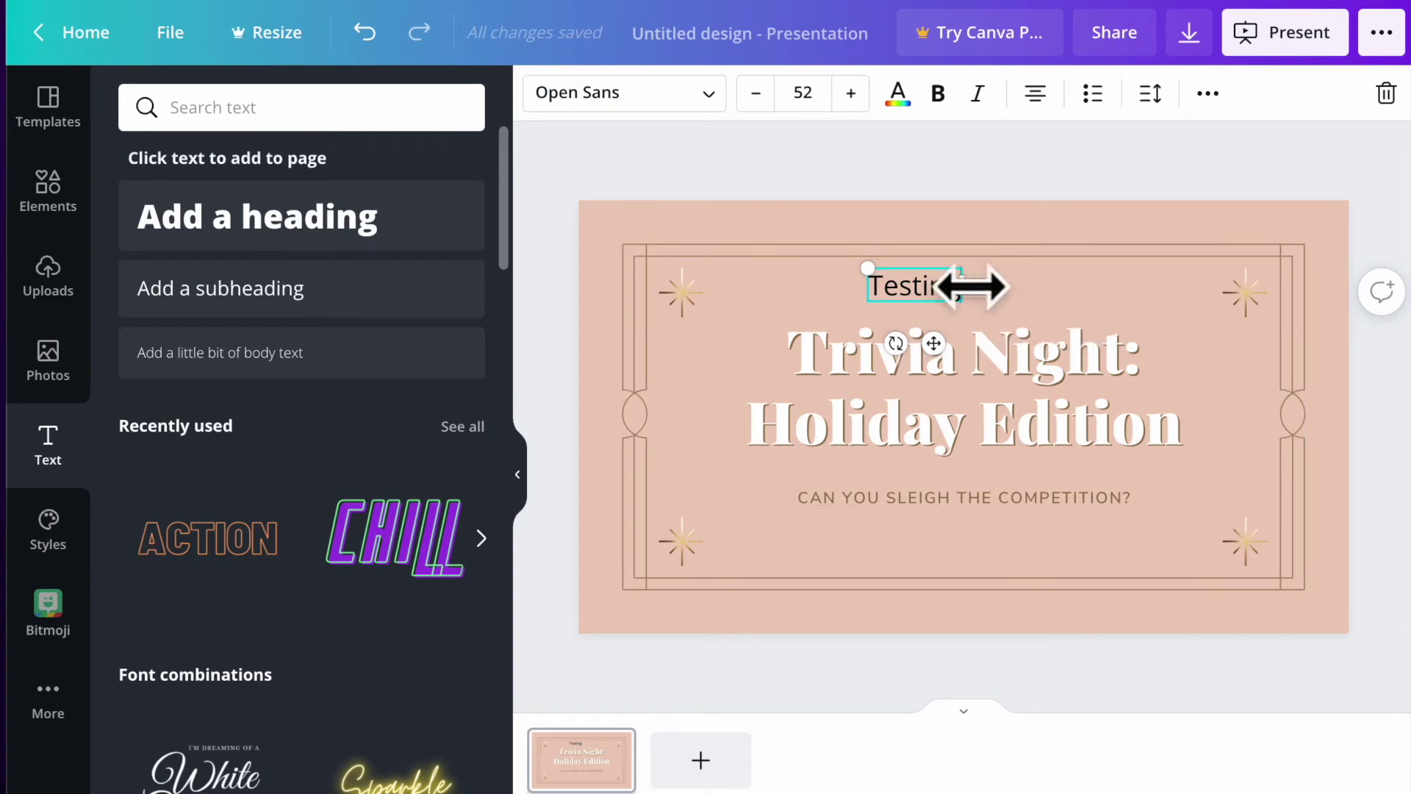
Style 'Testing' as light blue Agrandir Wide Black at size 59, then delete it.
{"action": "left_click", "coordinate": [708, 94]}
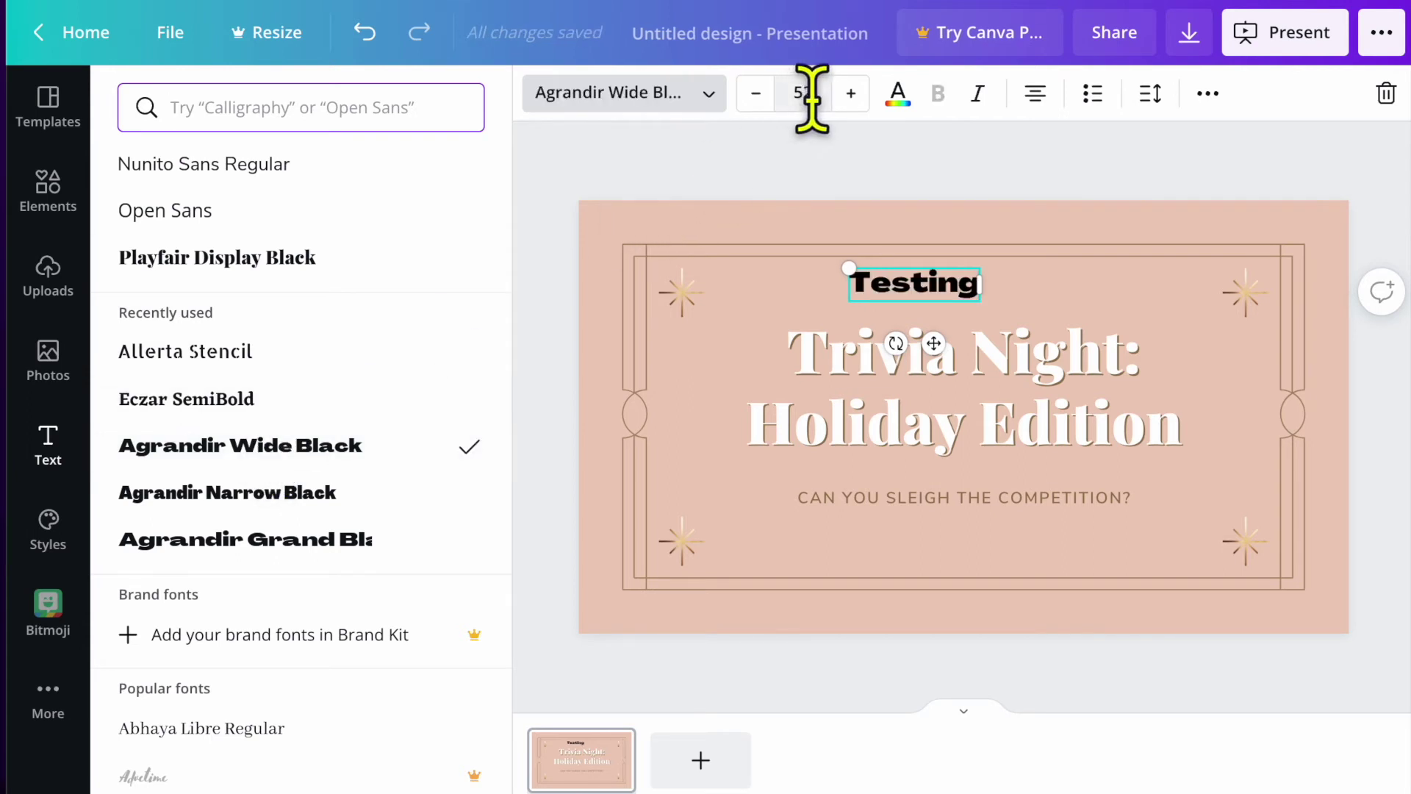
{"action": "left_click", "coordinate": [850, 93]}
{"action": "left_click", "coordinate": [850, 93]}
{"action": "left_click", "coordinate": [850, 93]}
{"action": "left_click", "coordinate": [850, 93]}
{"action": "left_click", "coordinate": [851, 93]}
{"action": "left_click", "coordinate": [850, 93]}
{"action": "left_click", "coordinate": [851, 94]}
{"action": "left_click", "coordinate": [898, 101]}
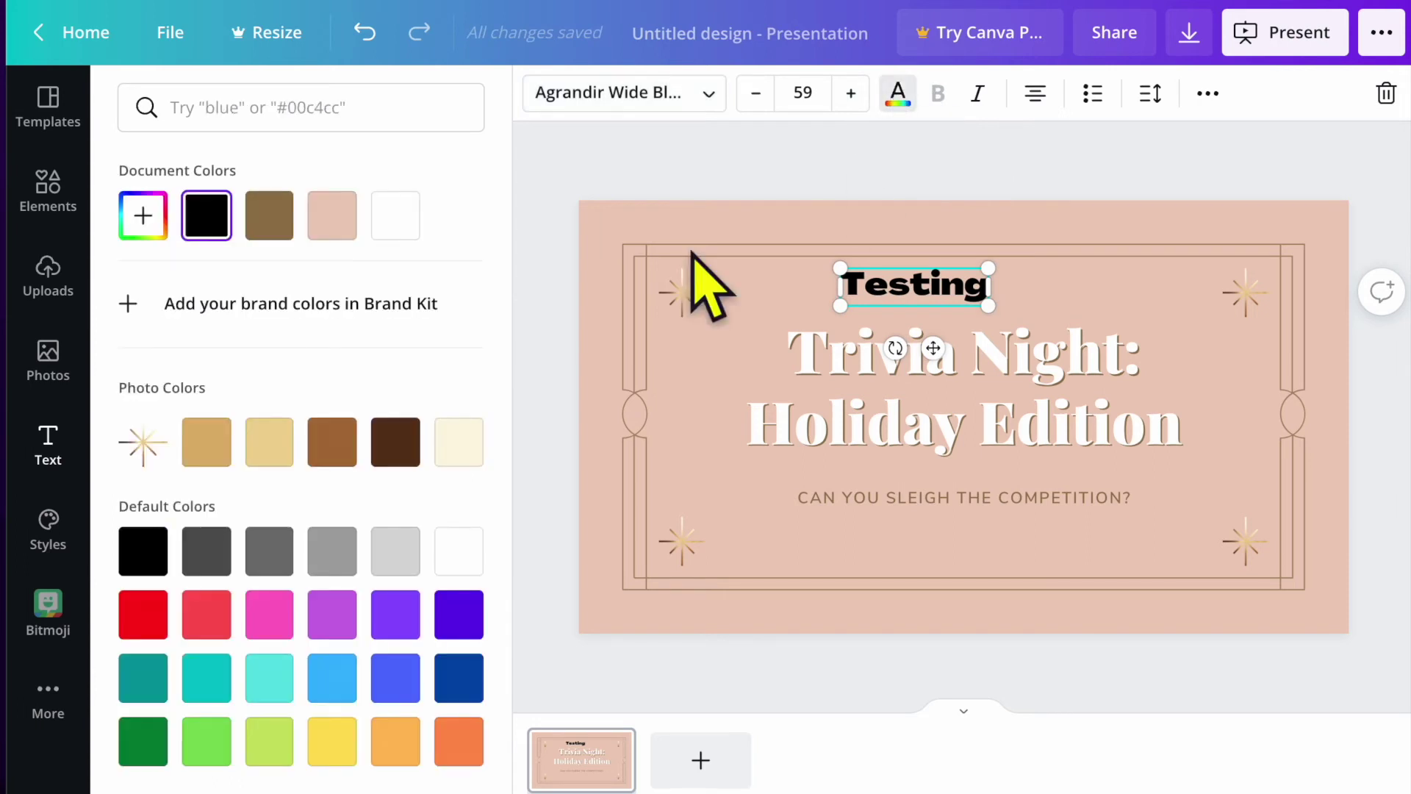
{"action": "left_click", "coordinate": [339, 683]}
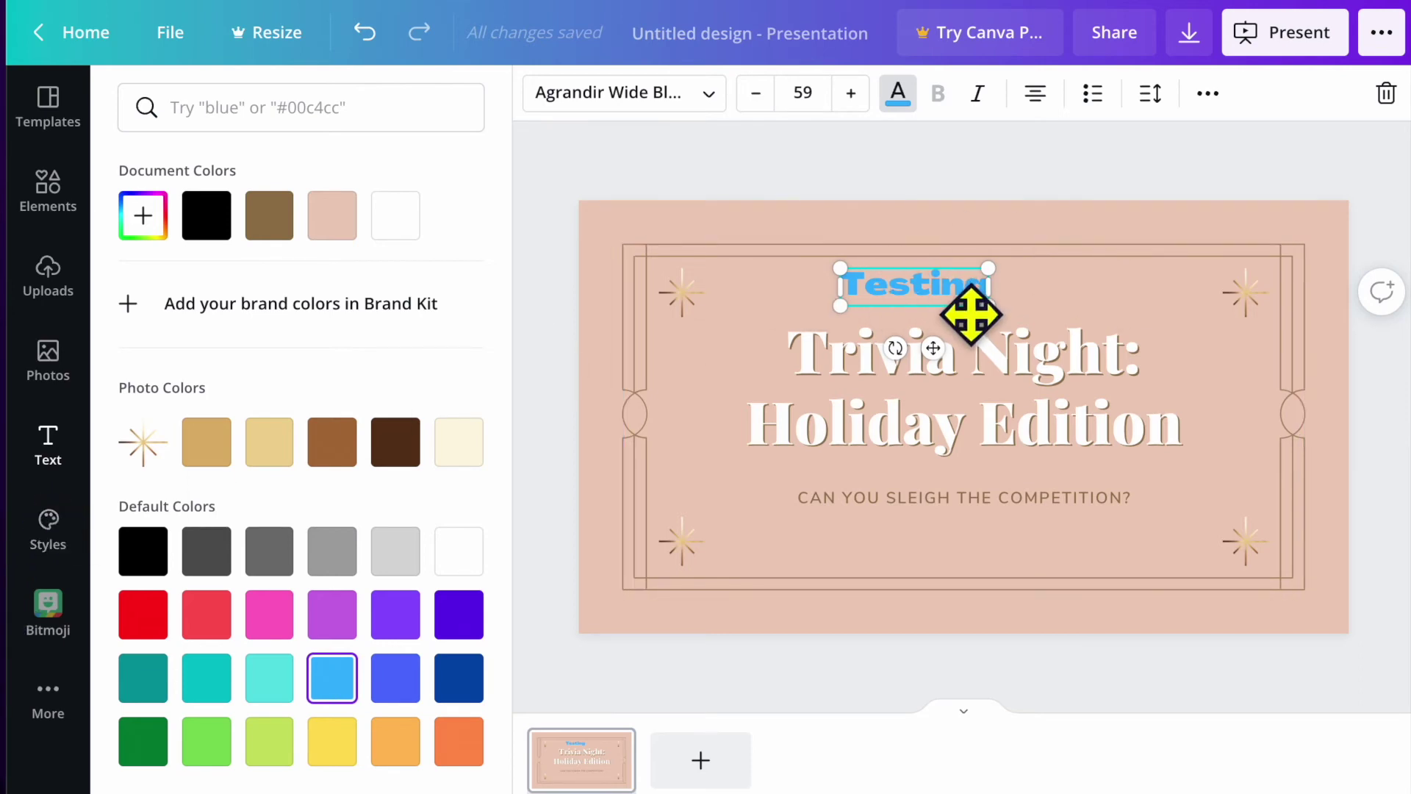
{"action": "left_click", "coordinate": [1387, 93]}
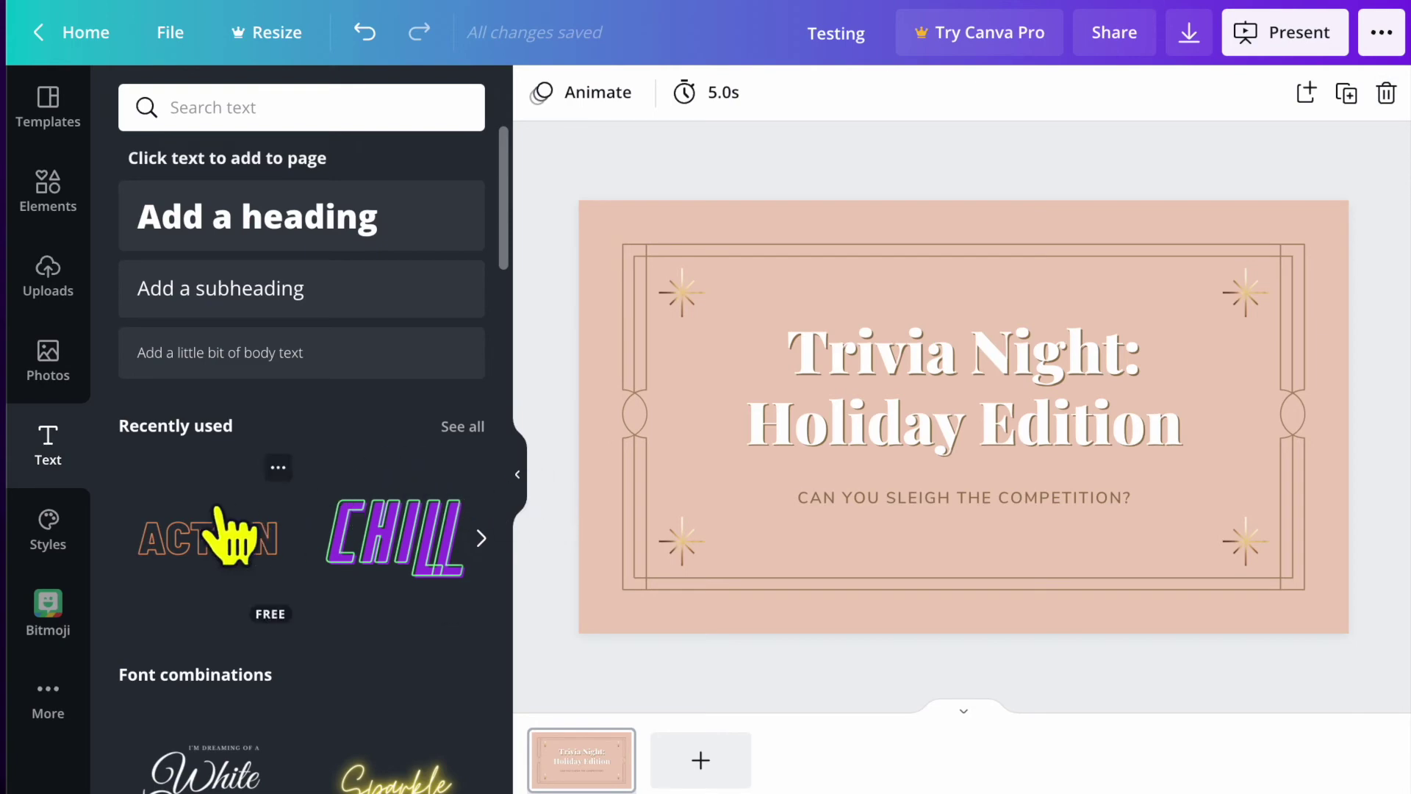
Try the Ovo and then the Cardo style combinations, then undo both to restore the original pink design.
{"action": "left_click", "coordinate": [49, 526]}
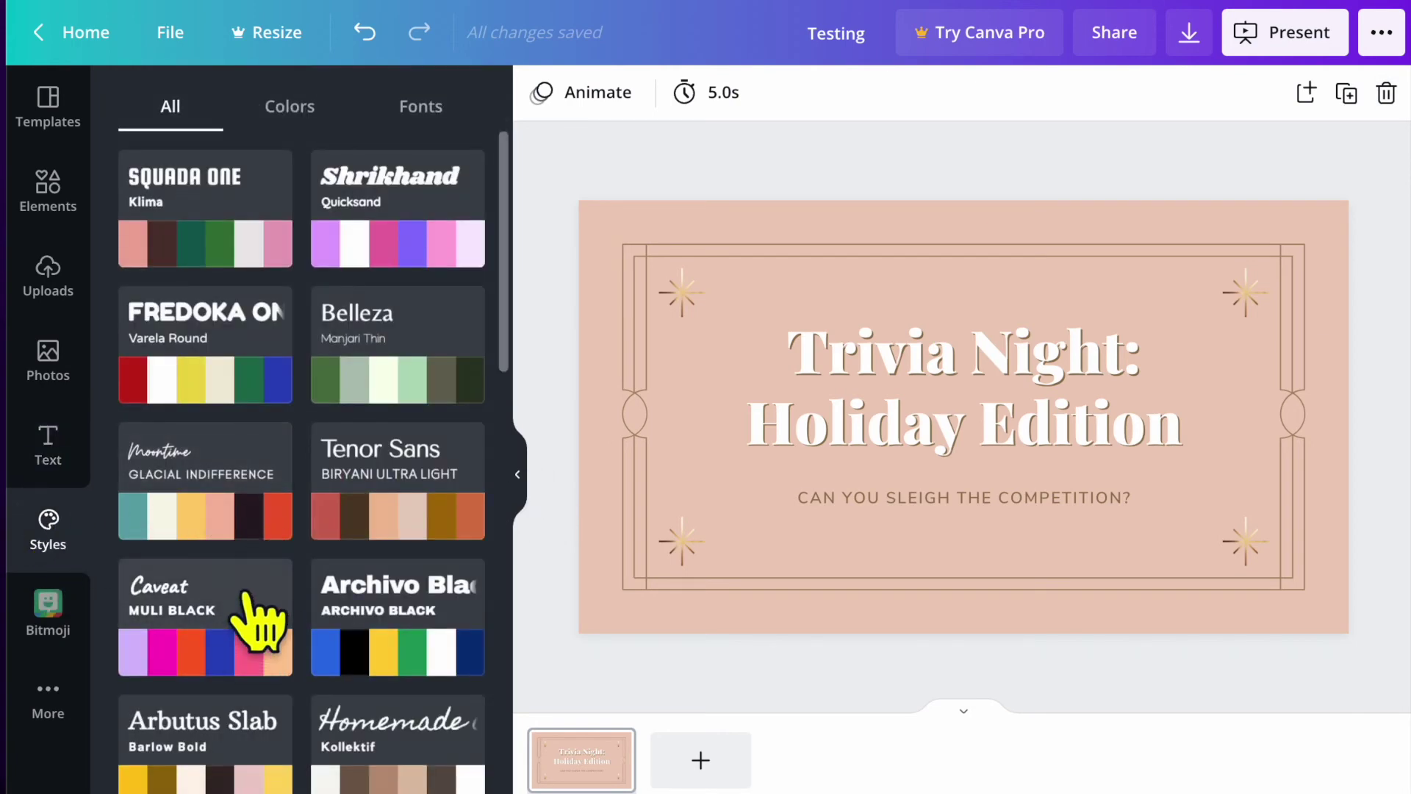
{"action": "scroll", "coordinate": [286, 599], "scroll_direction": "down", "scroll_amount": 10}
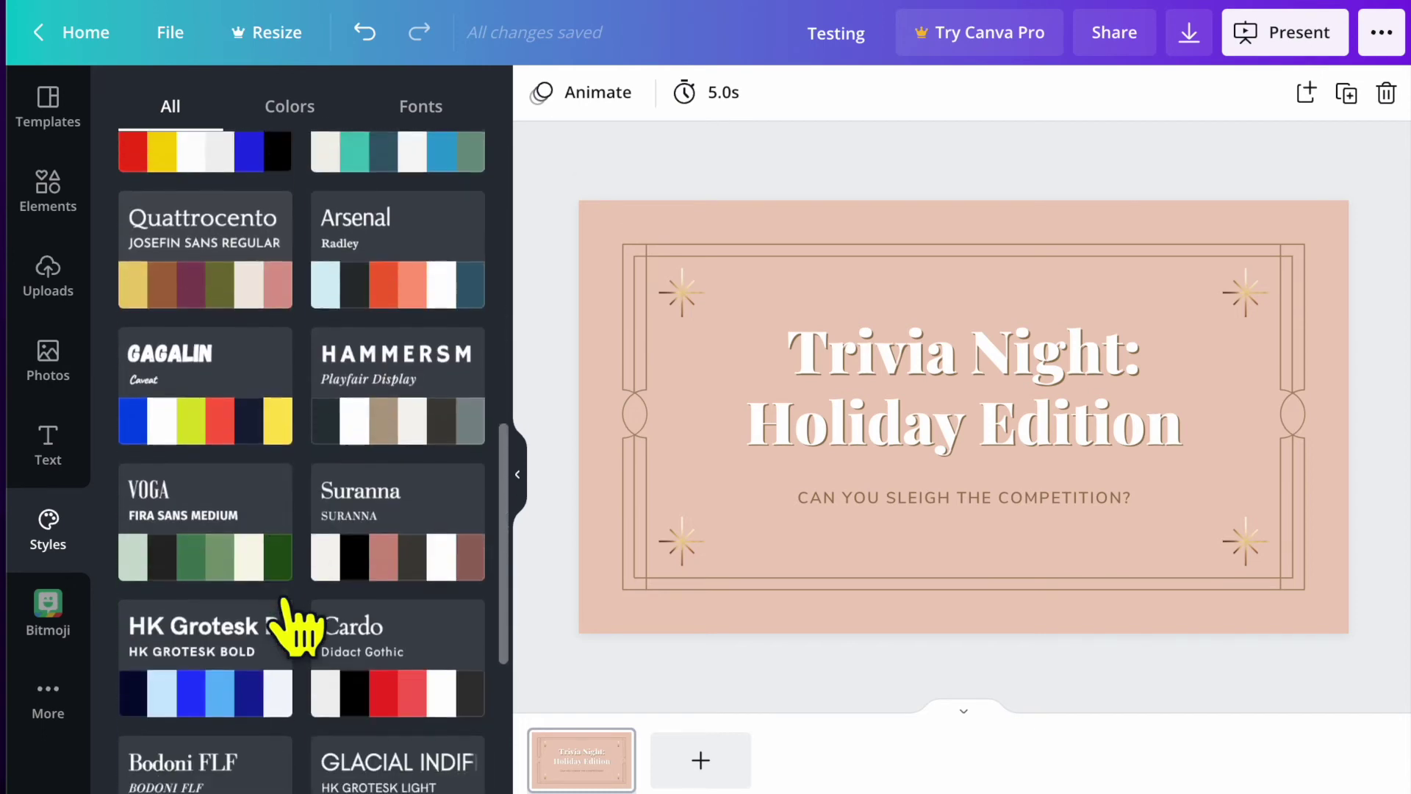
{"action": "scroll", "coordinate": [285, 601], "scroll_direction": "down", "scroll_amount": 6}
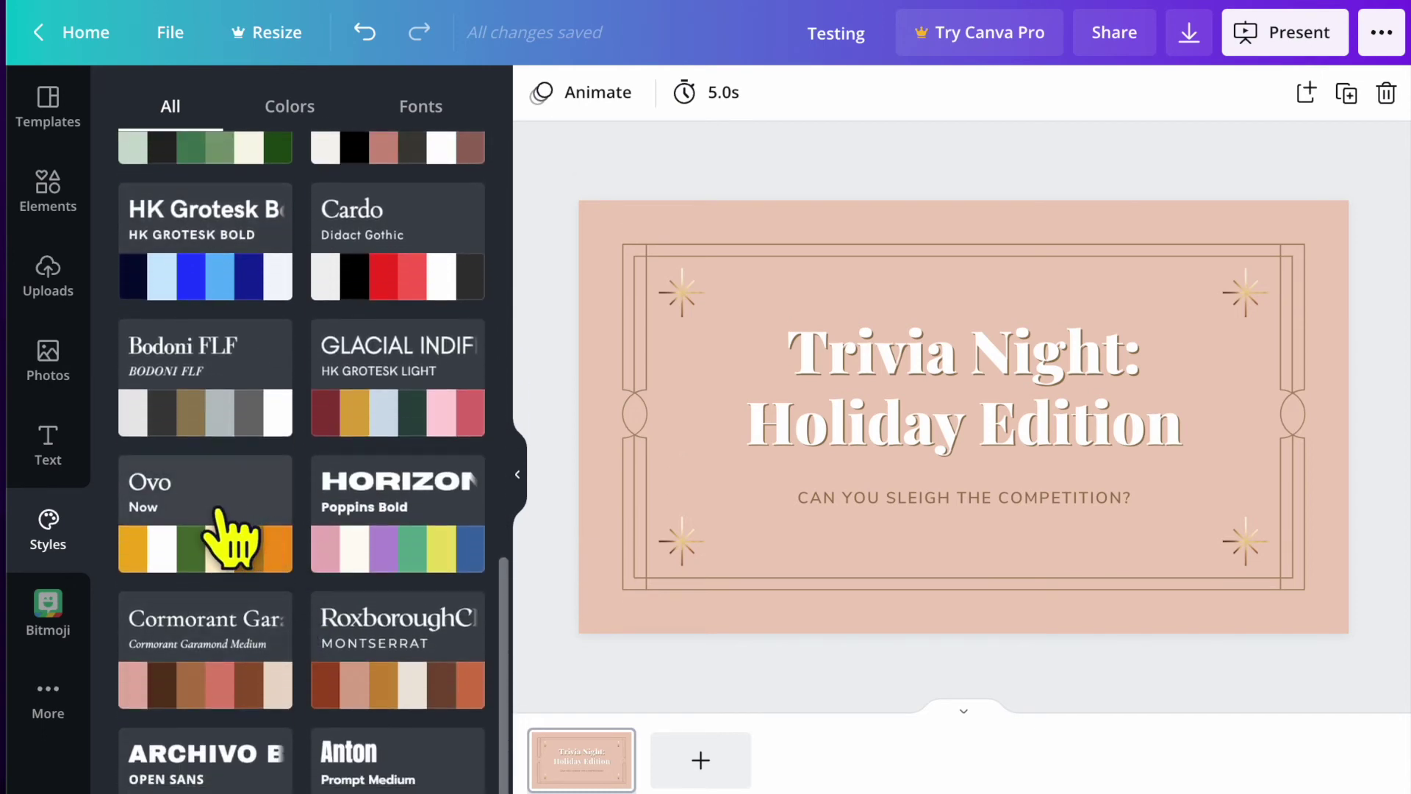
{"action": "left_click", "coordinate": [221, 514]}
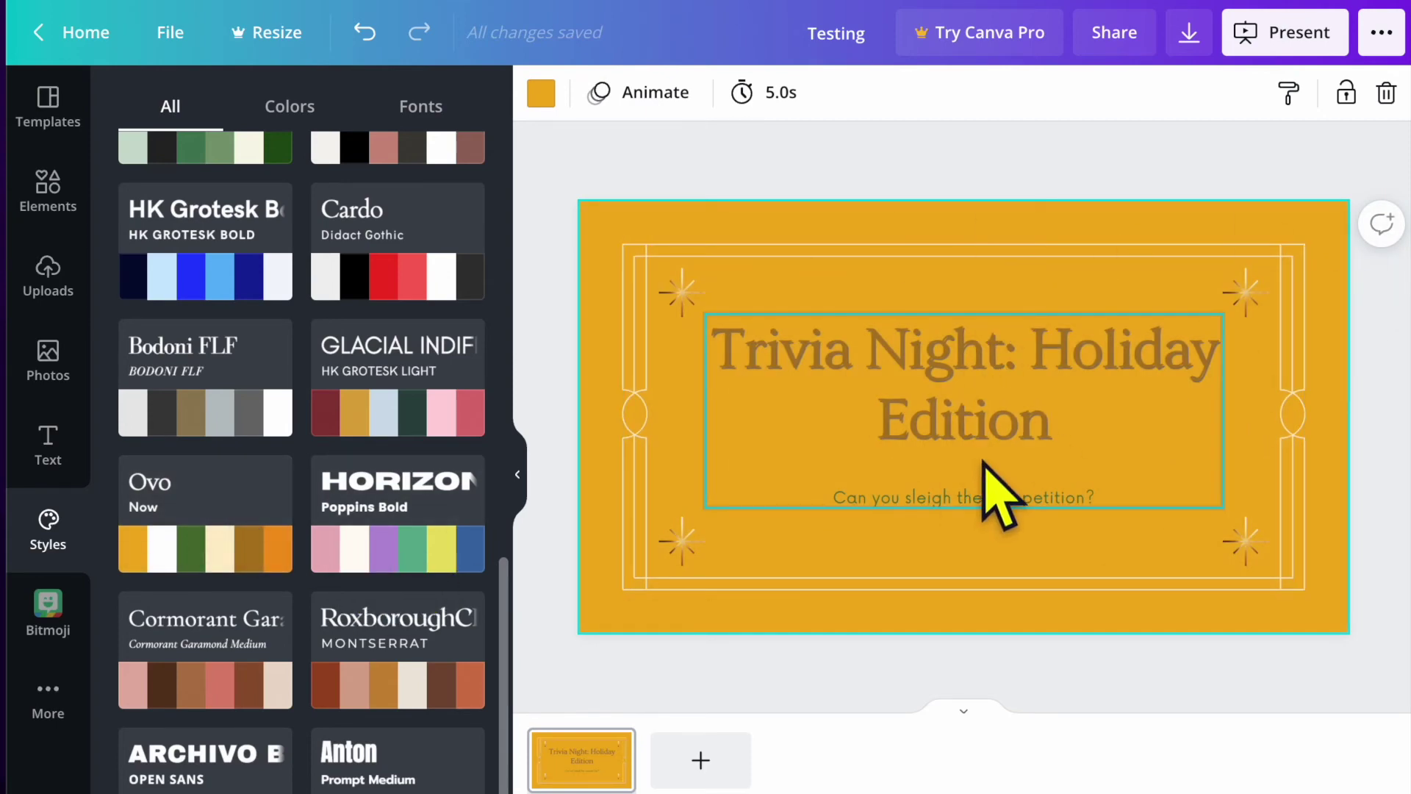
{"action": "left_click", "coordinate": [403, 230]}
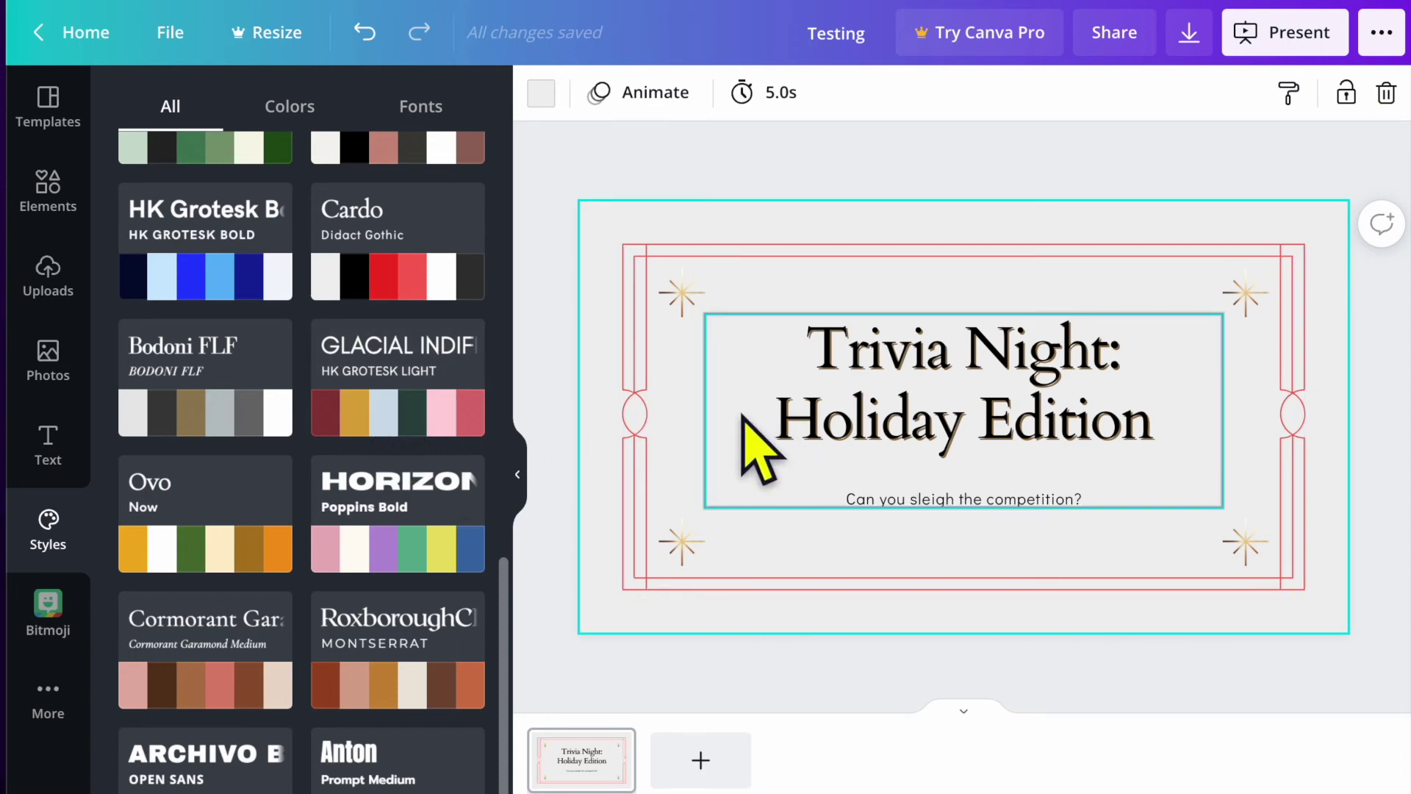
{"action": "left_click", "coordinate": [364, 33]}
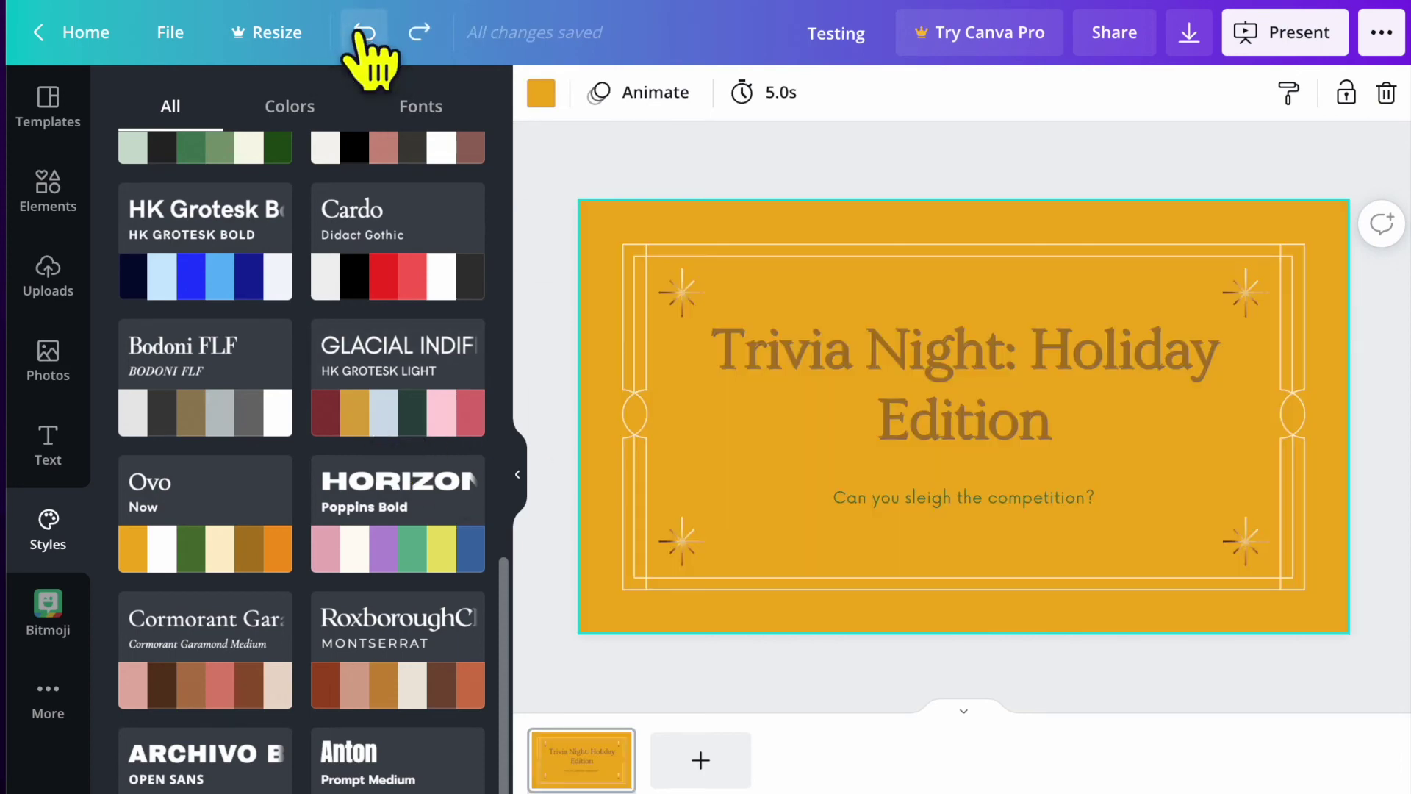
{"action": "left_click", "coordinate": [364, 33]}
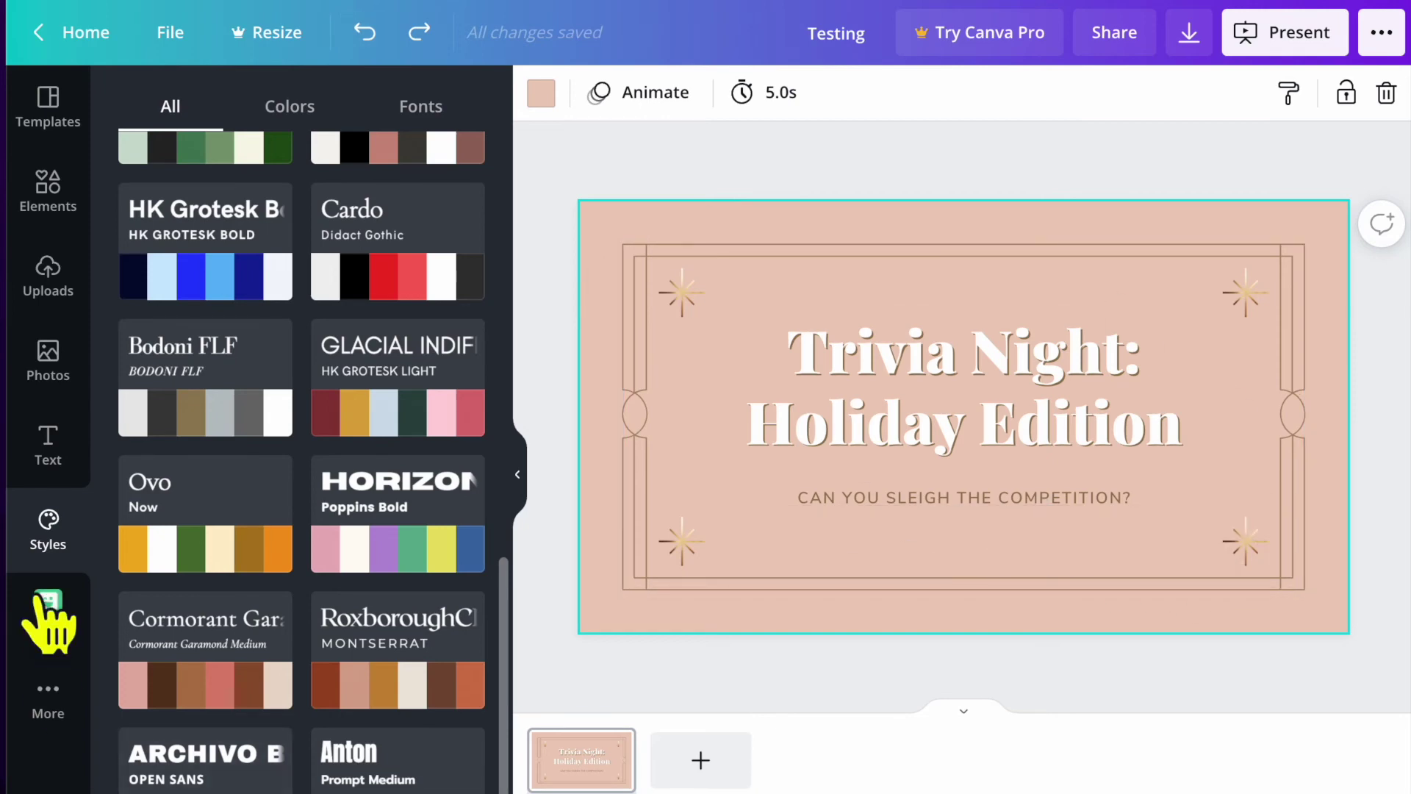
Look over the Bitmoji app and the Google Photos app, then go back to the Canva home page.
{"action": "left_click", "coordinate": [48, 621]}
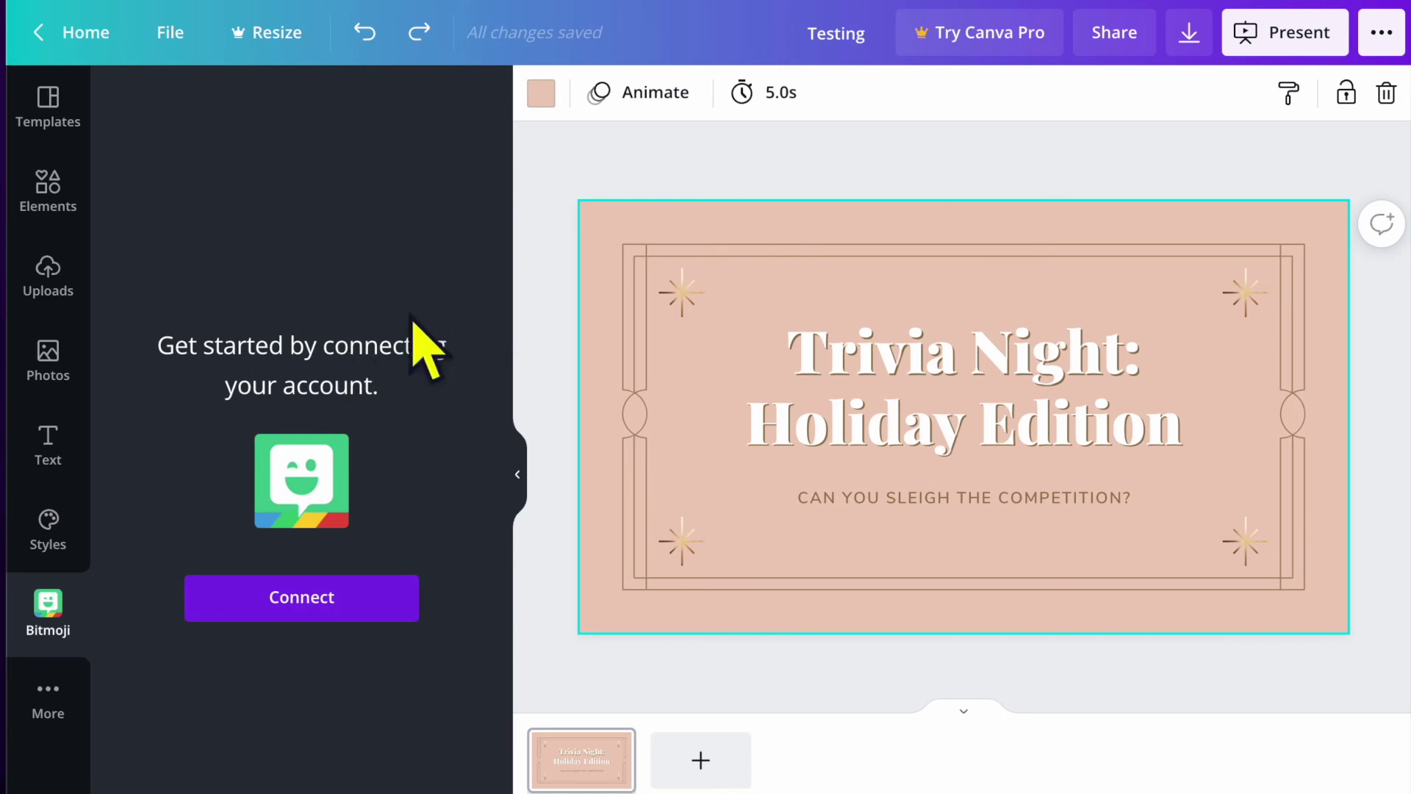
{"action": "left_click", "coordinate": [46, 705]}
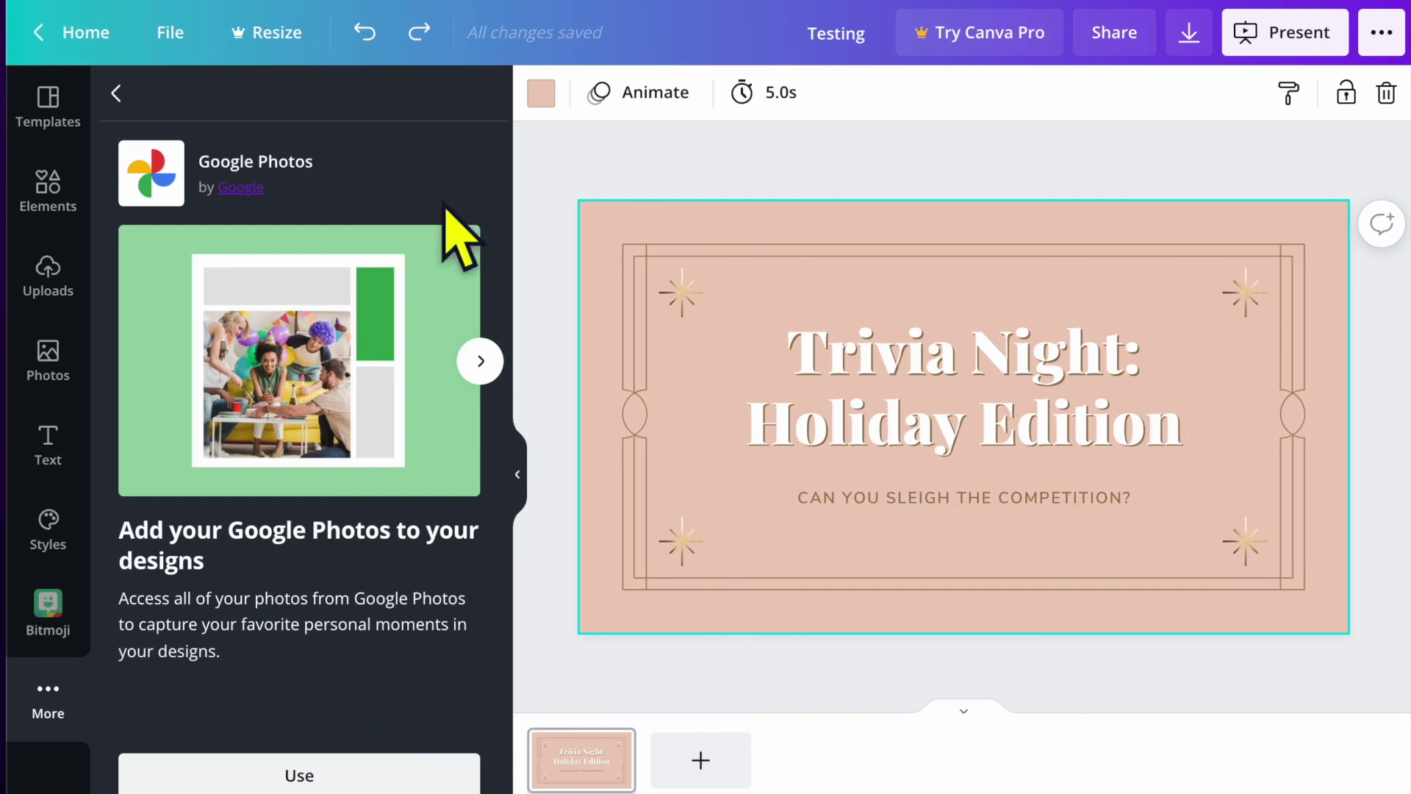
{"action": "left_click", "coordinate": [86, 35]}
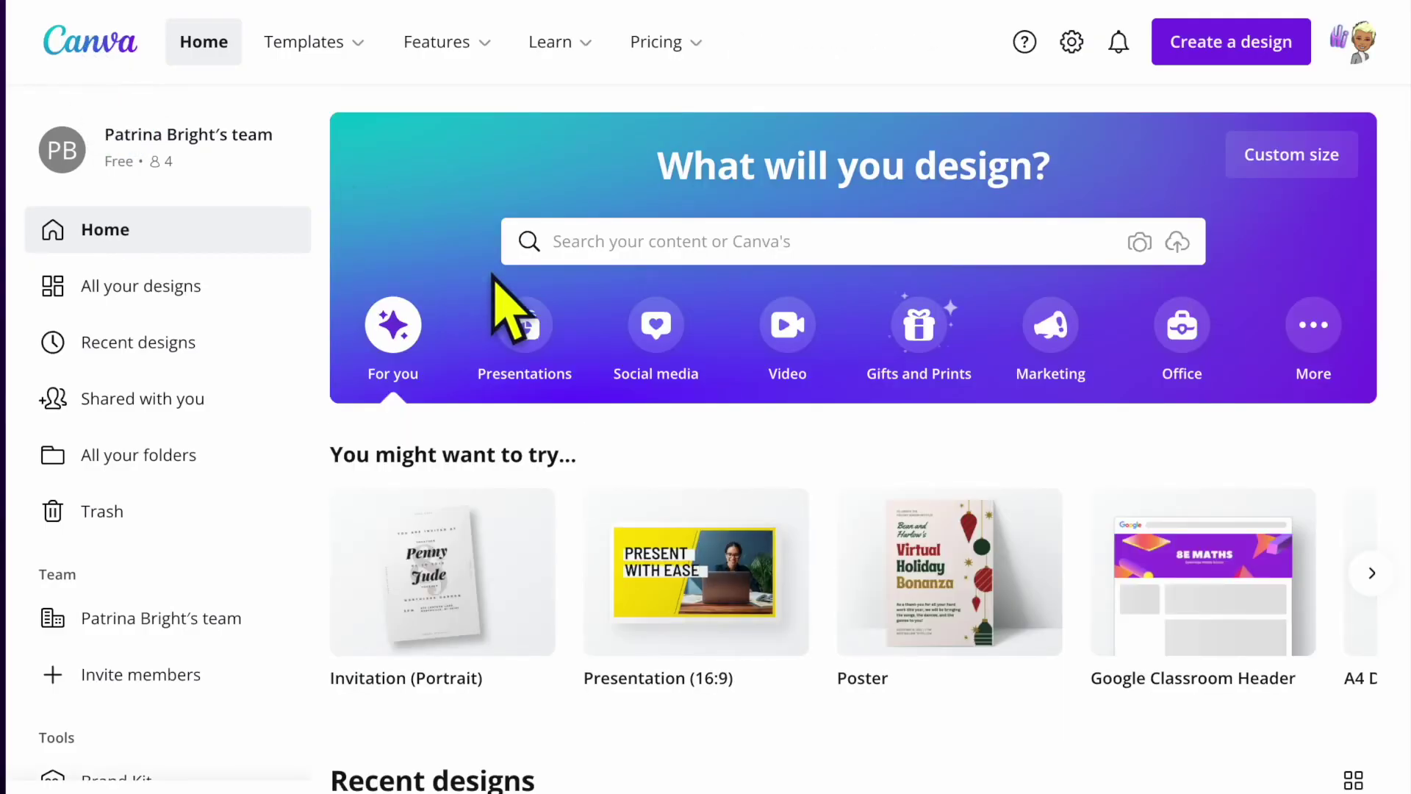
Create a blank Talking Presentation and fill it with the Brown and Cream Scrapbook 'aspiring actor' page.
{"action": "left_click", "coordinate": [526, 332]}
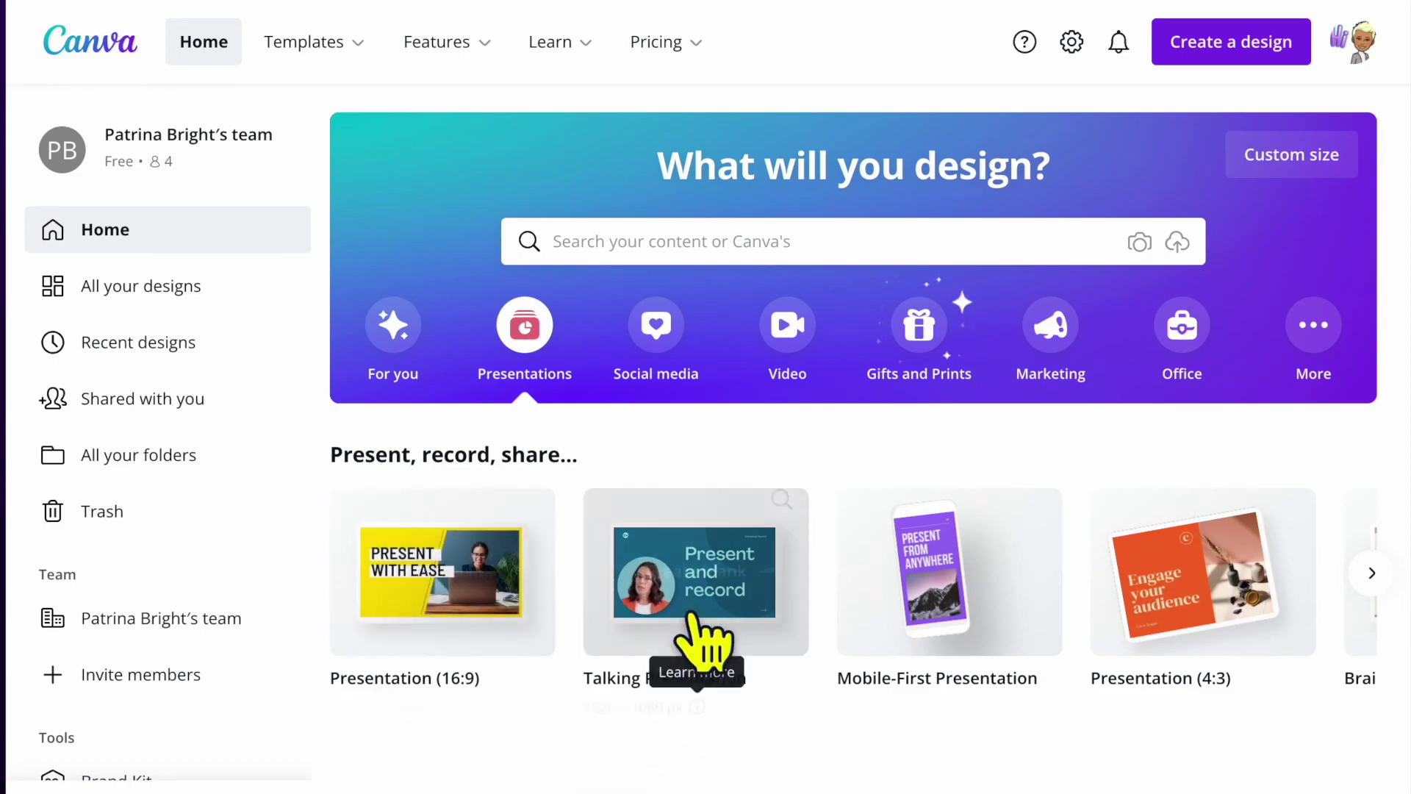
{"action": "left_click", "coordinate": [712, 597]}
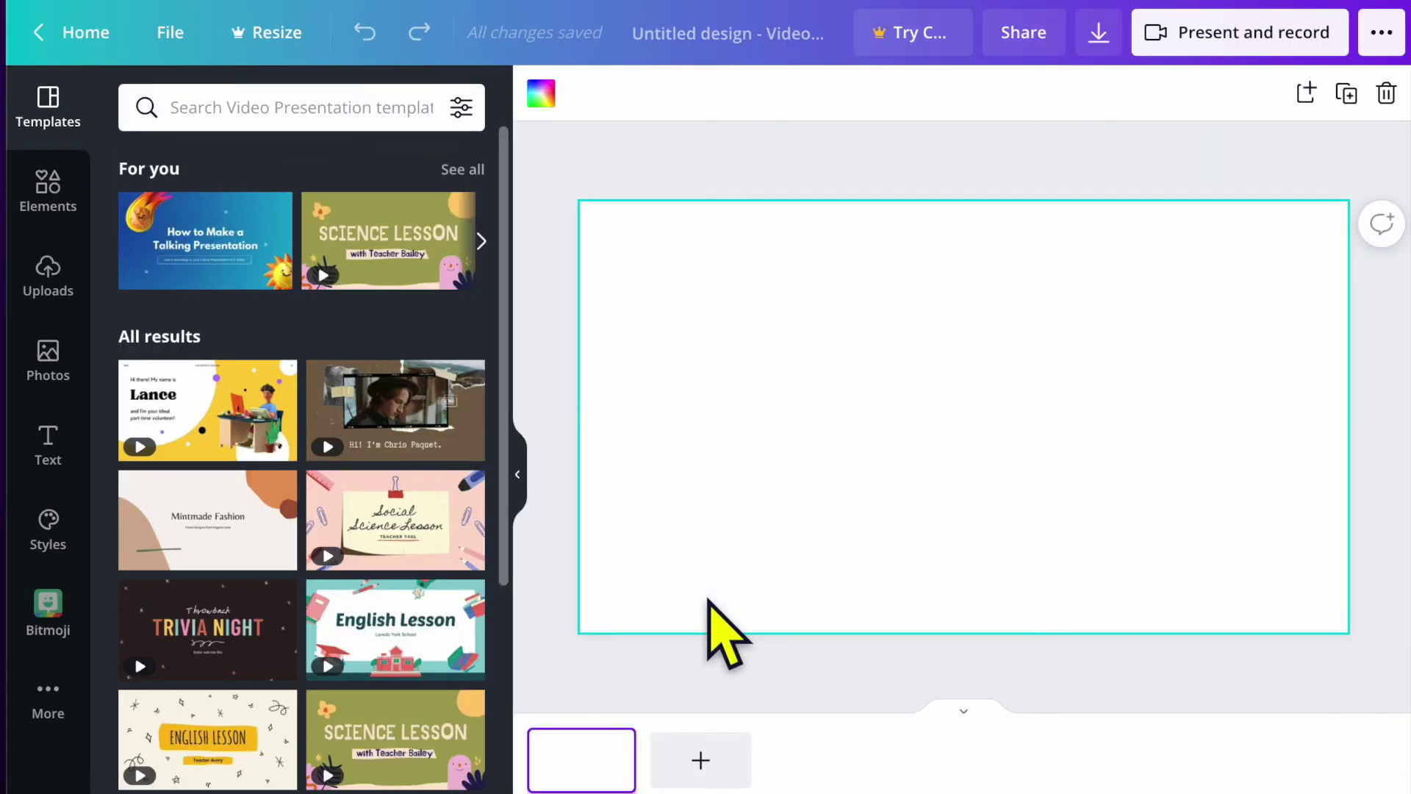
{"action": "mouse_move", "coordinate": [423, 423]}
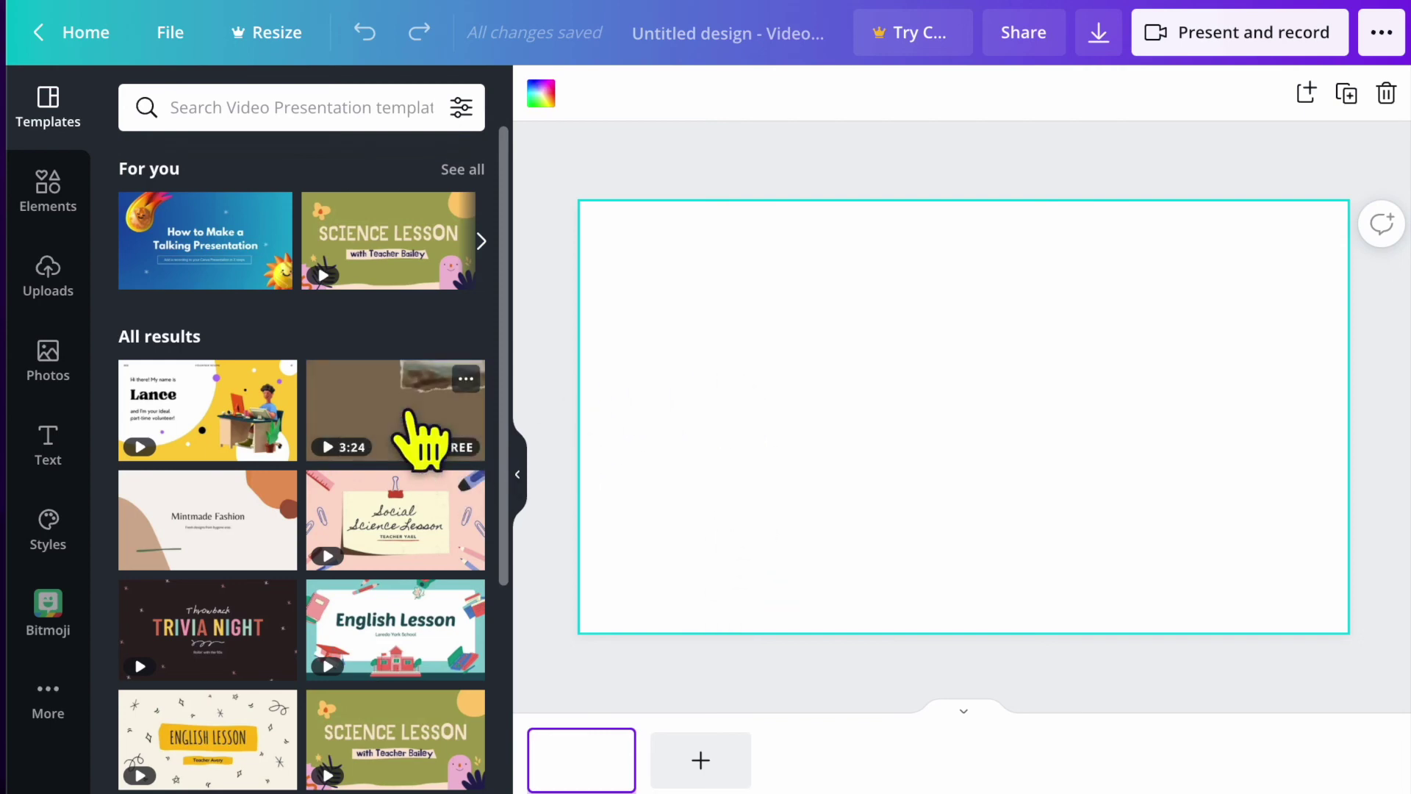
{"action": "left_click", "coordinate": [411, 454]}
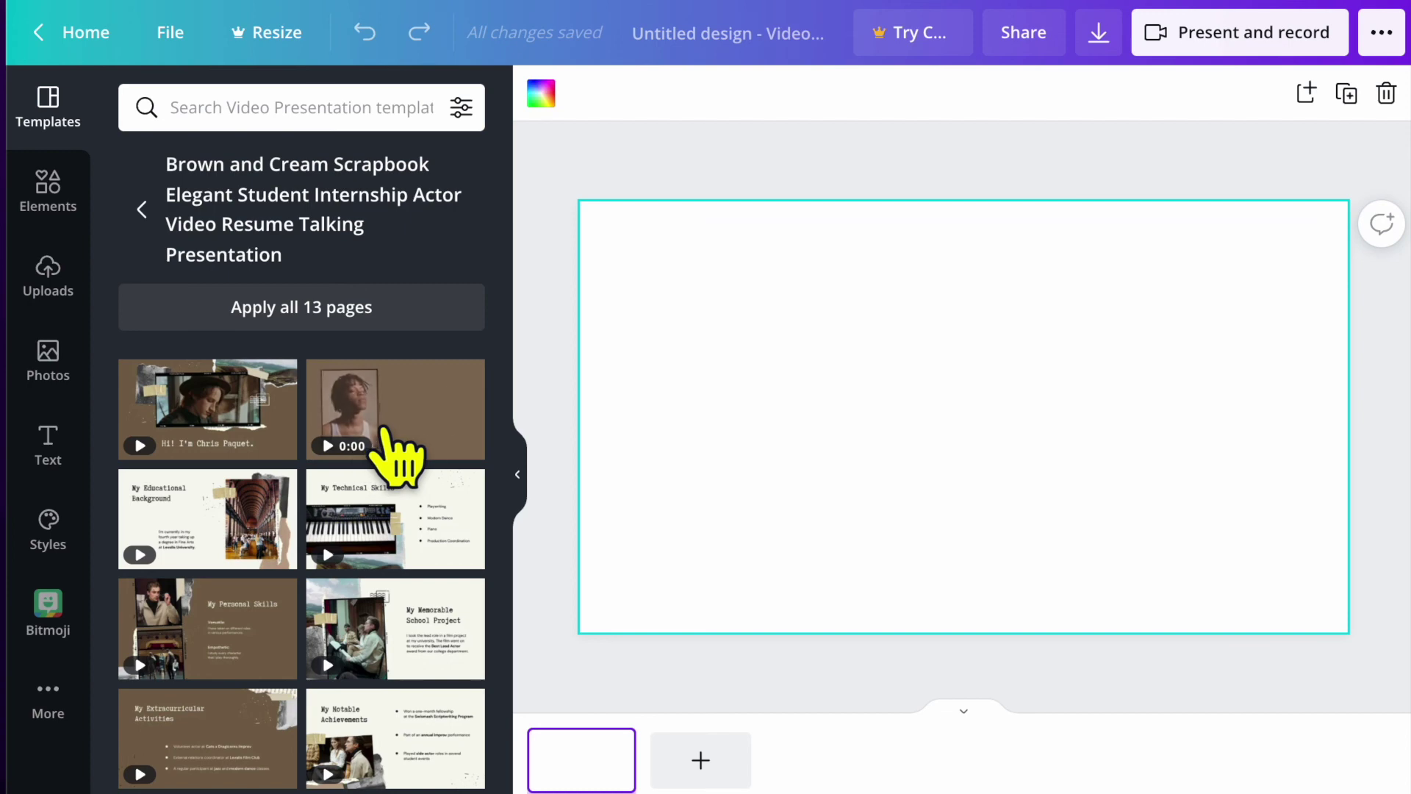
{"action": "left_click", "coordinate": [400, 451]}
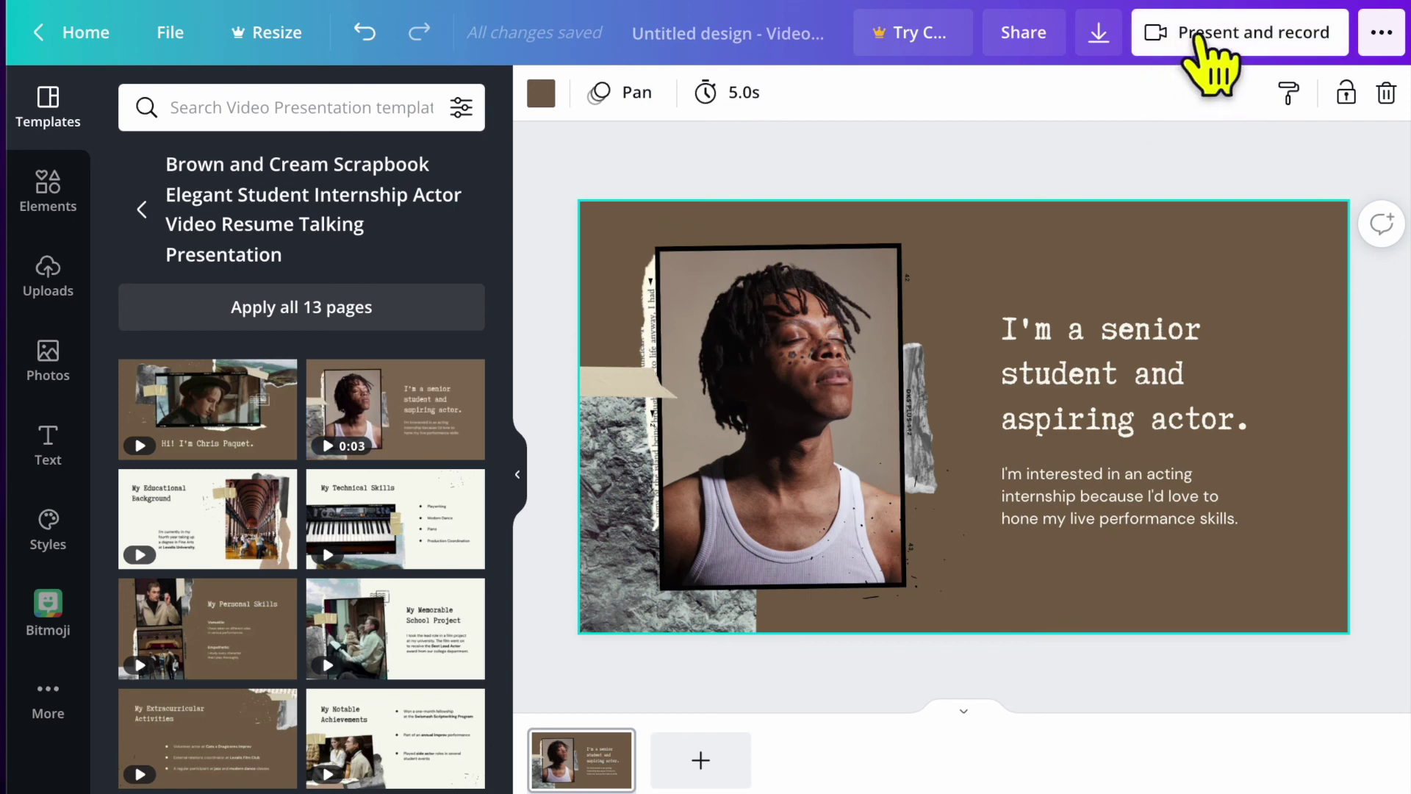
{"action": "left_click", "coordinate": [1223, 33]}
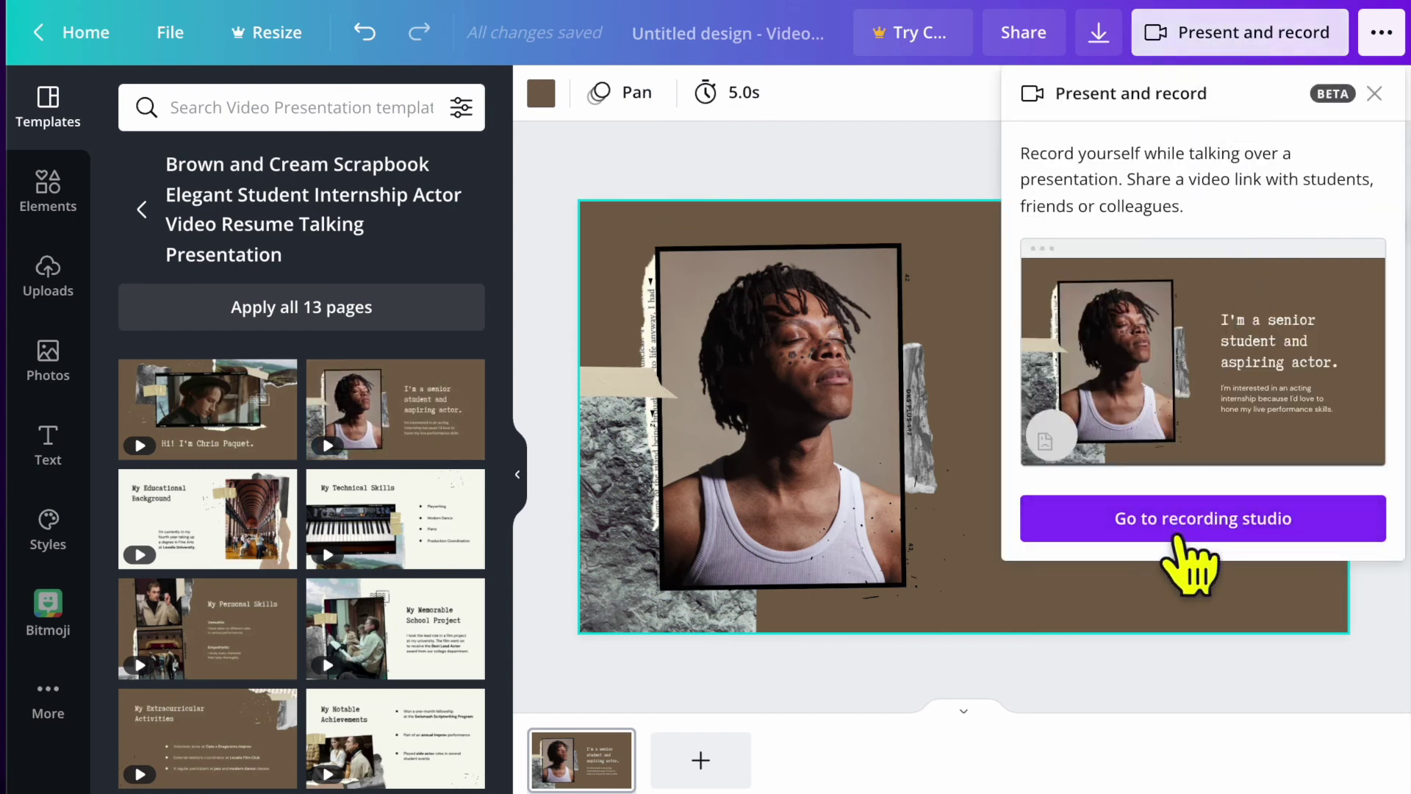
{"action": "left_click", "coordinate": [1191, 520]}
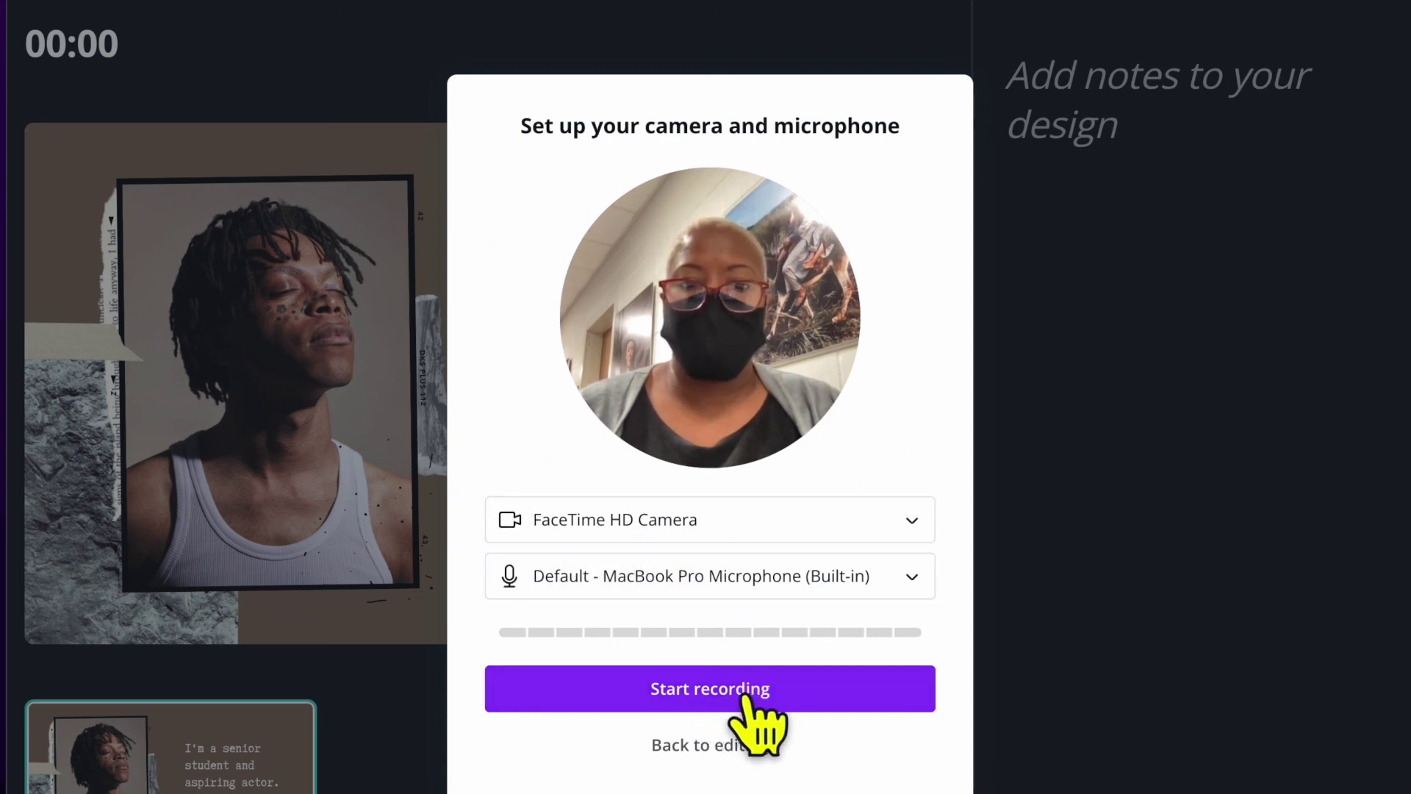
{"action": "left_click", "coordinate": [702, 746]}
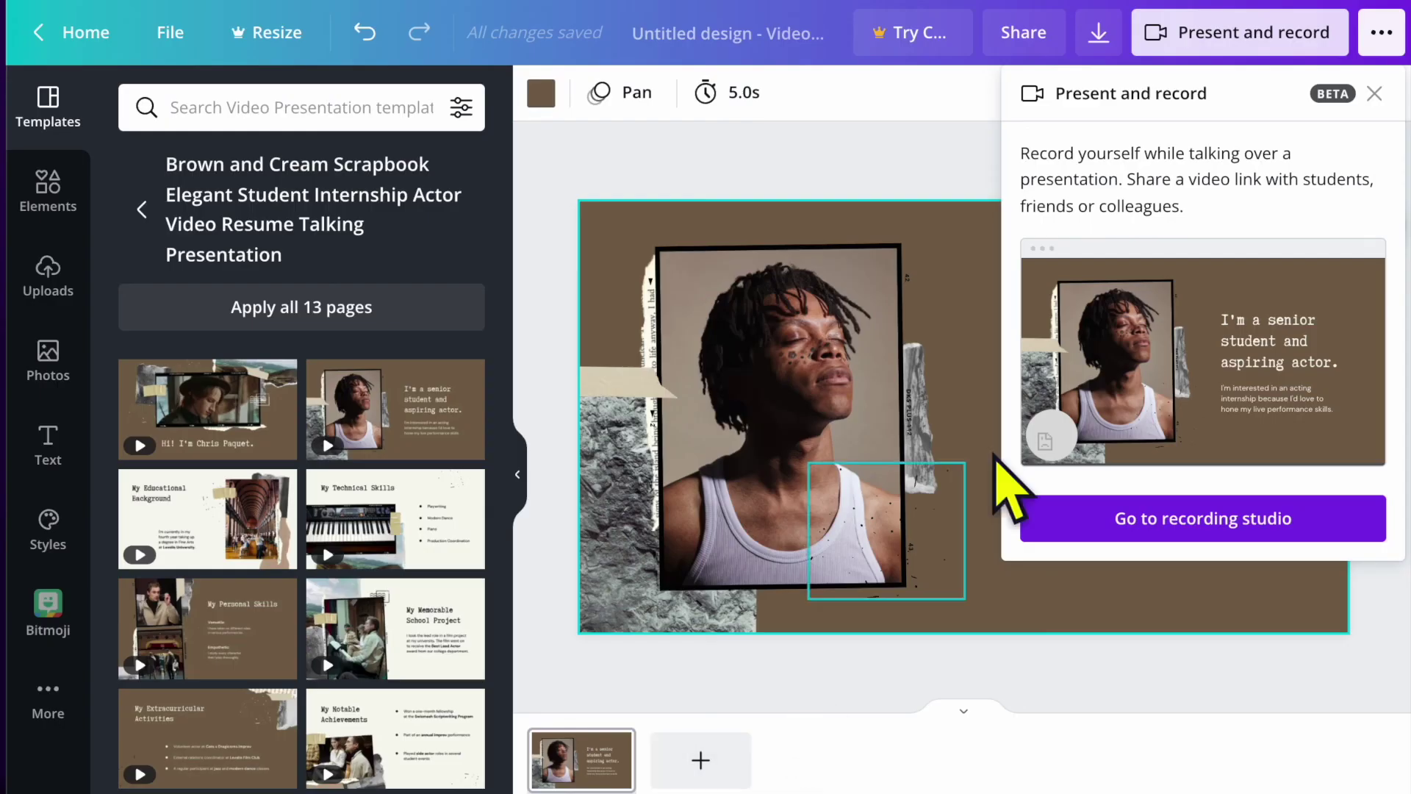
{"action": "left_click", "coordinate": [1374, 94]}
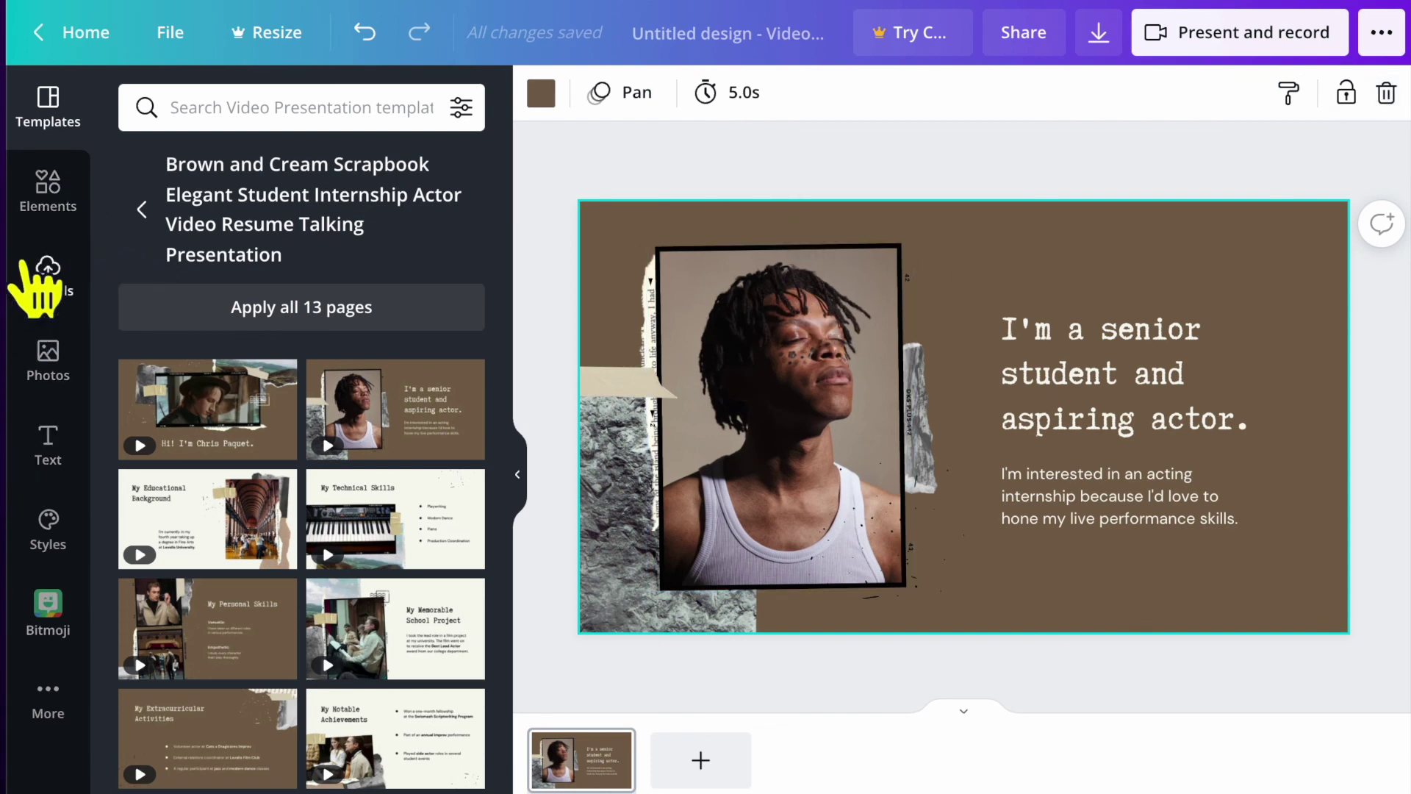
Exit the talking presentation editor back to the Canva home dashboard.
{"action": "left_click", "coordinate": [71, 32]}
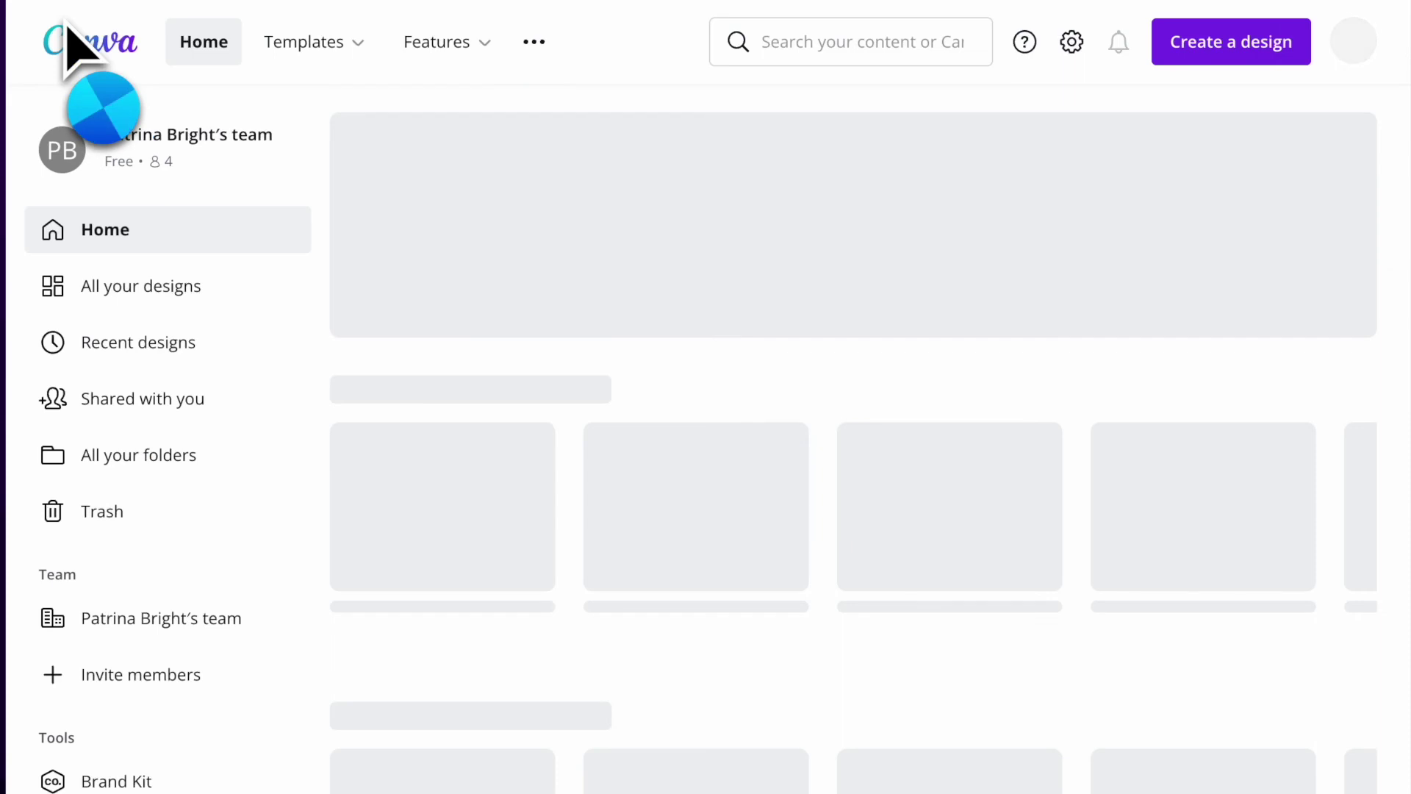